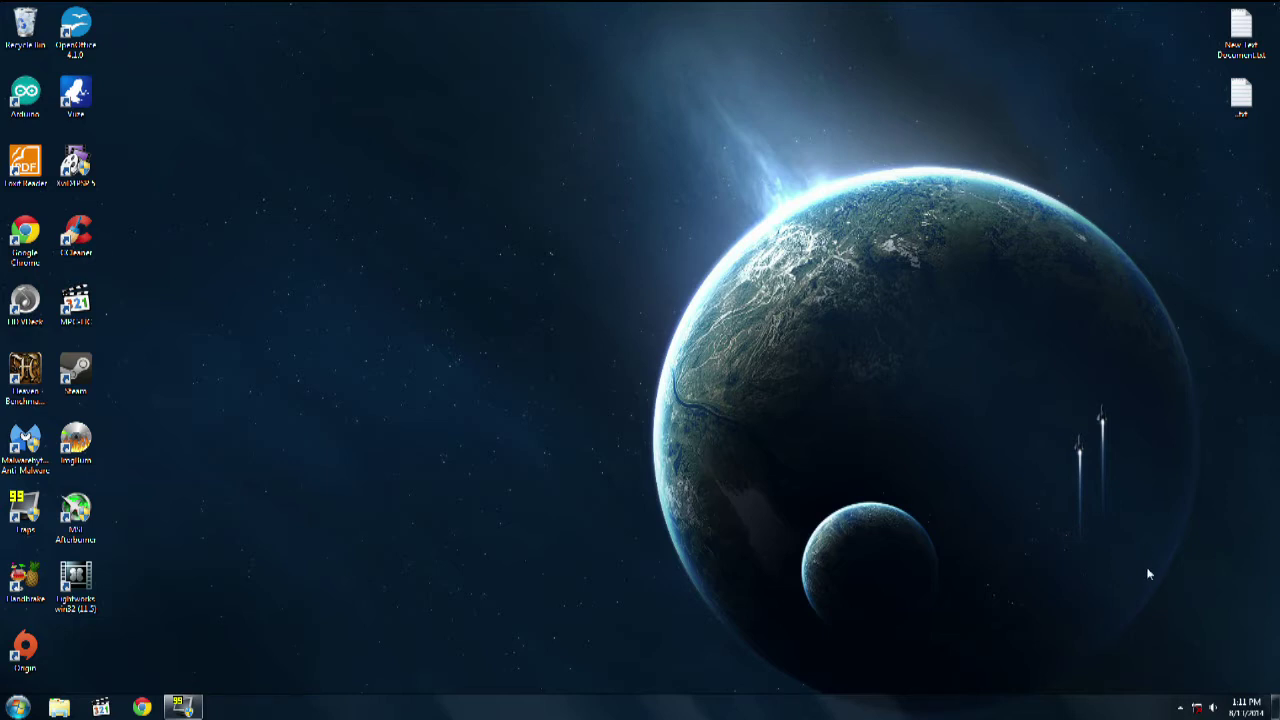
# Step: Open the network connections list from the tray via Network and Sharing Center
pyautogui.click(1197, 708)
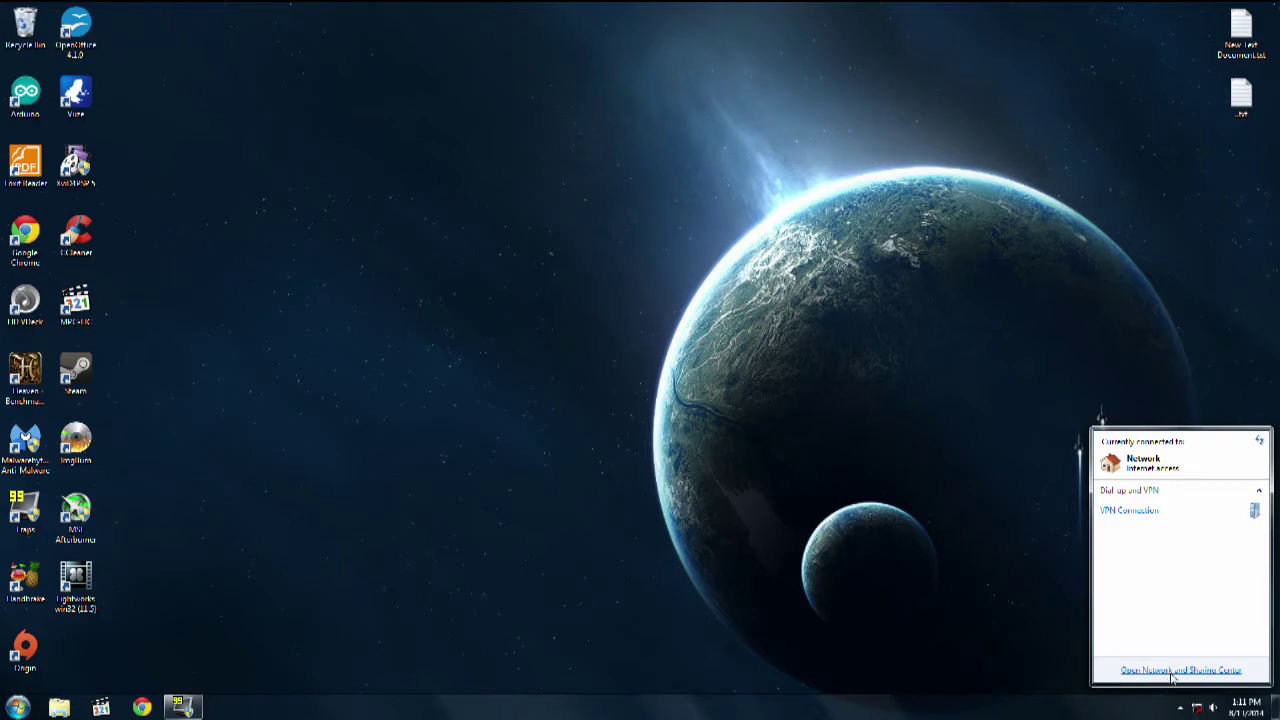
pyautogui.click(1174, 671)
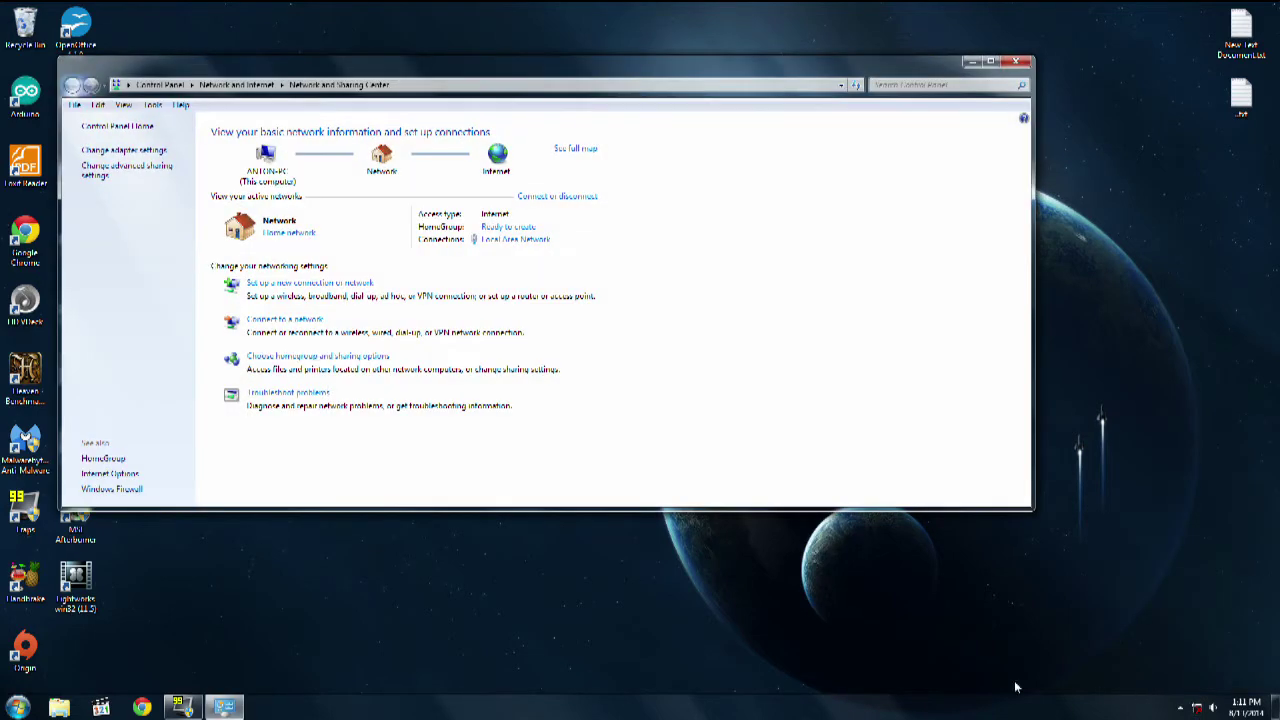
pyautogui.click(128, 152)
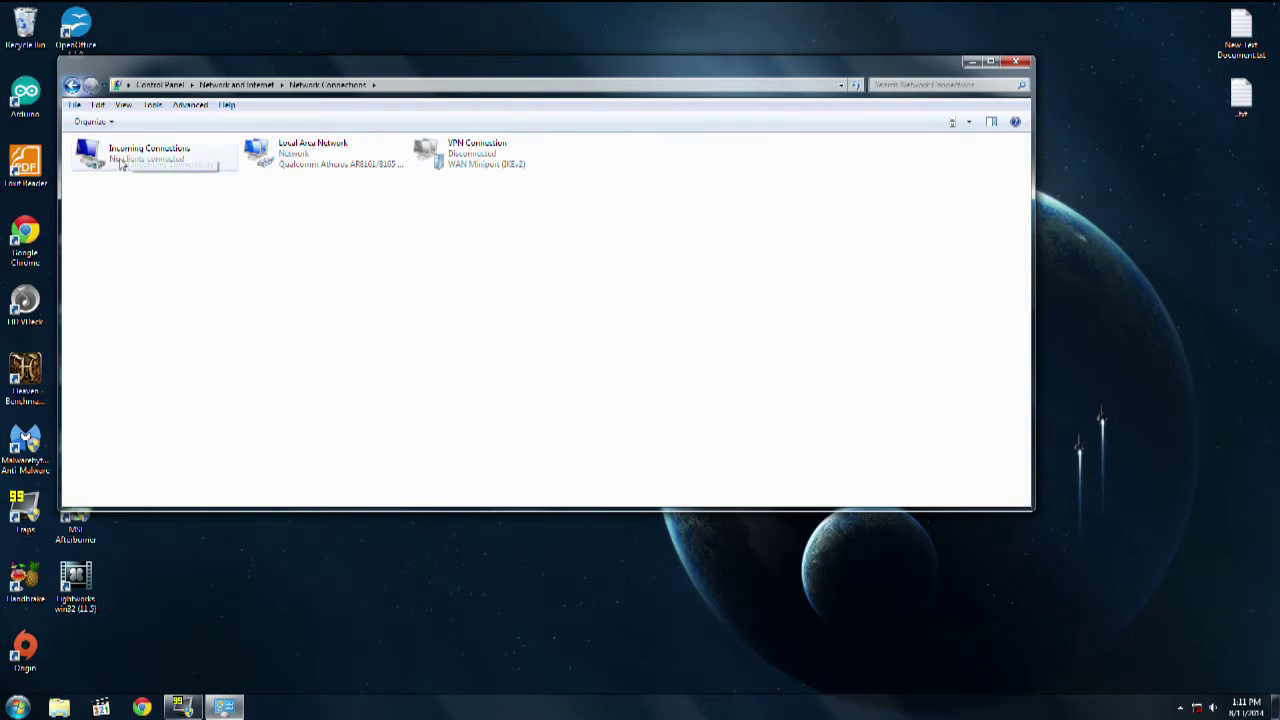
# Step: Delete the Incoming Connections and VPN Connection entries, leaving only Local Area Network
pyautogui.click(152, 160)
pyautogui.keyDown('ctrl'); pyautogui.click(477, 150); pyautogui.keyUp('ctrl')
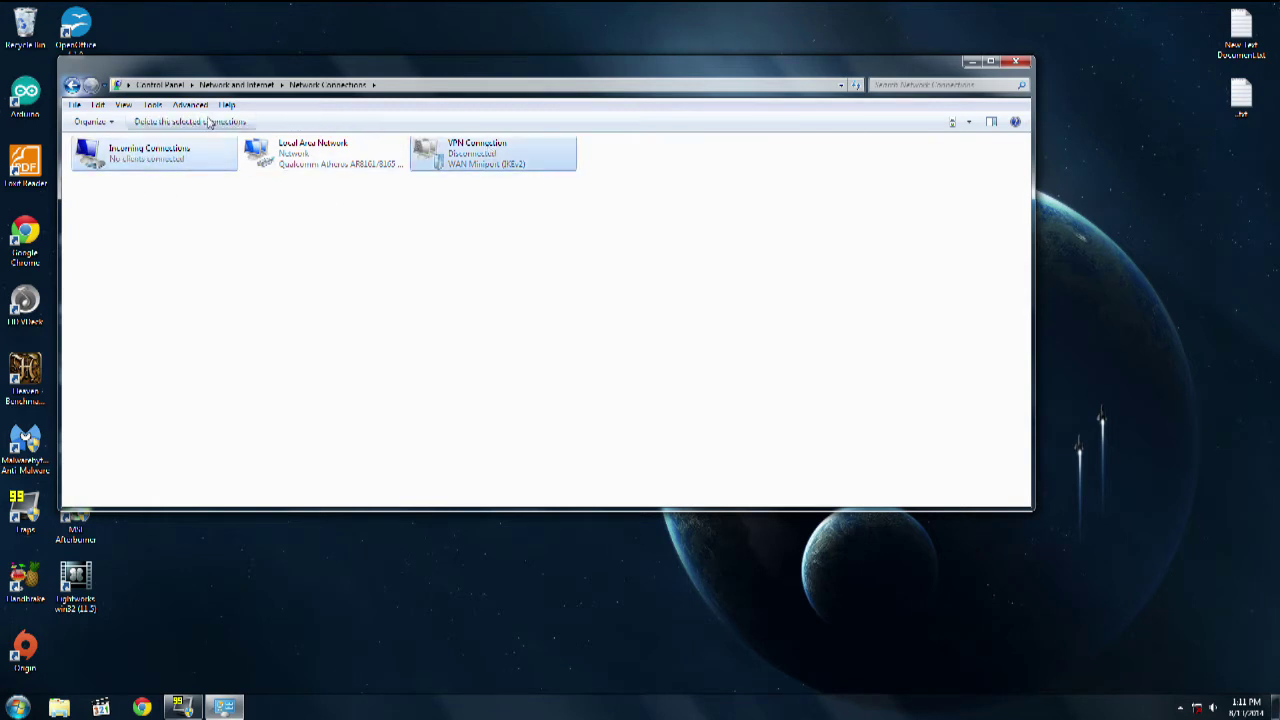
pyautogui.click(198, 121)
pyautogui.click(686, 405)
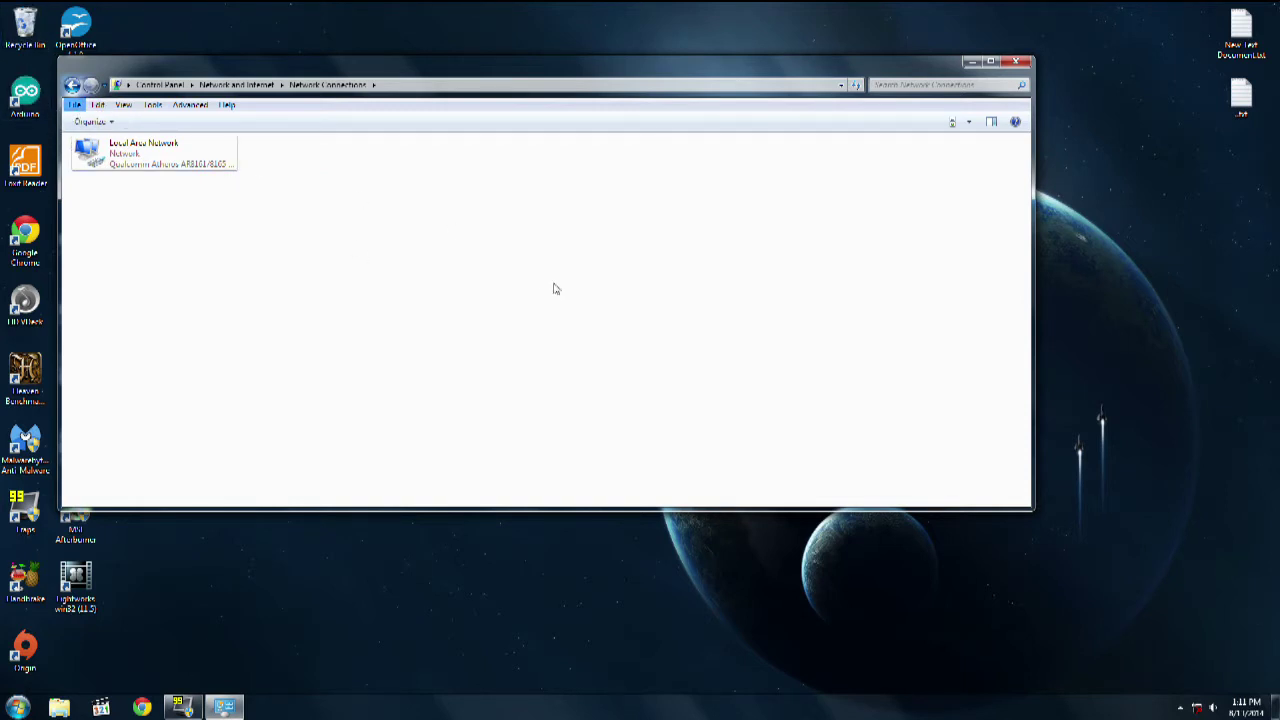
pyautogui.click(74, 105)
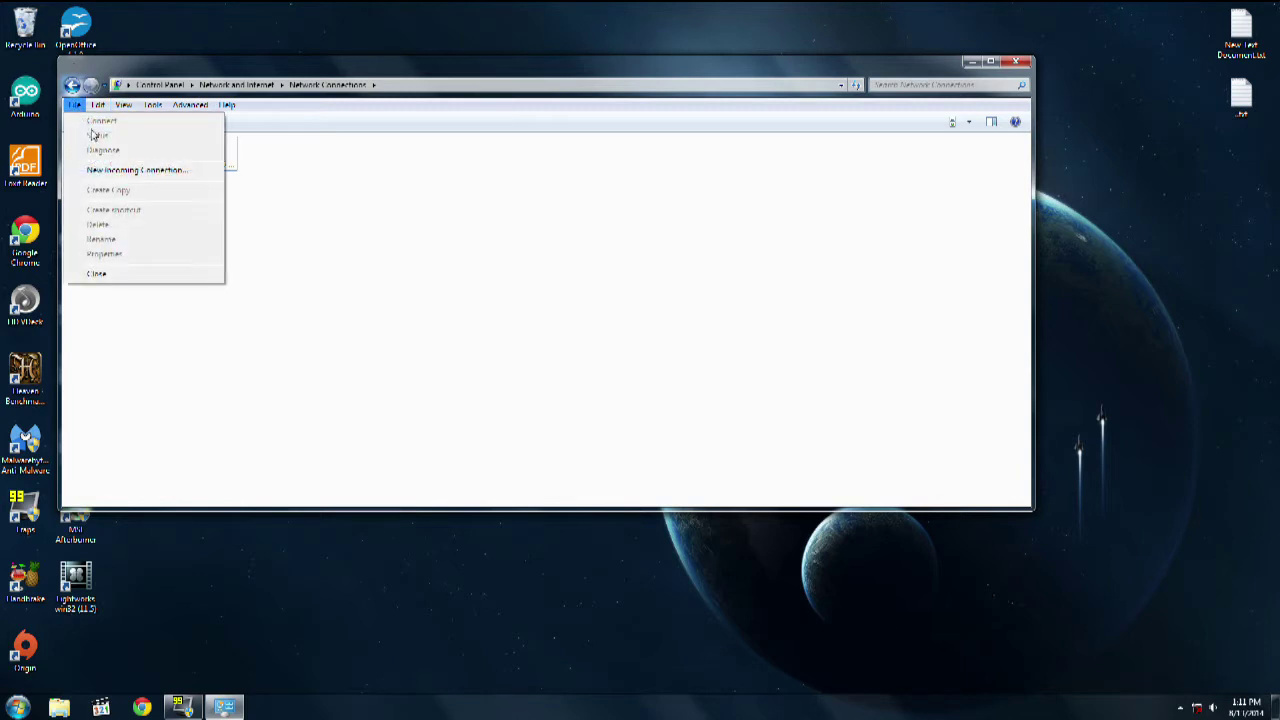
# Step: Create a new incoming connection letting the selected account connect through the Internet
pyautogui.click(112, 175)
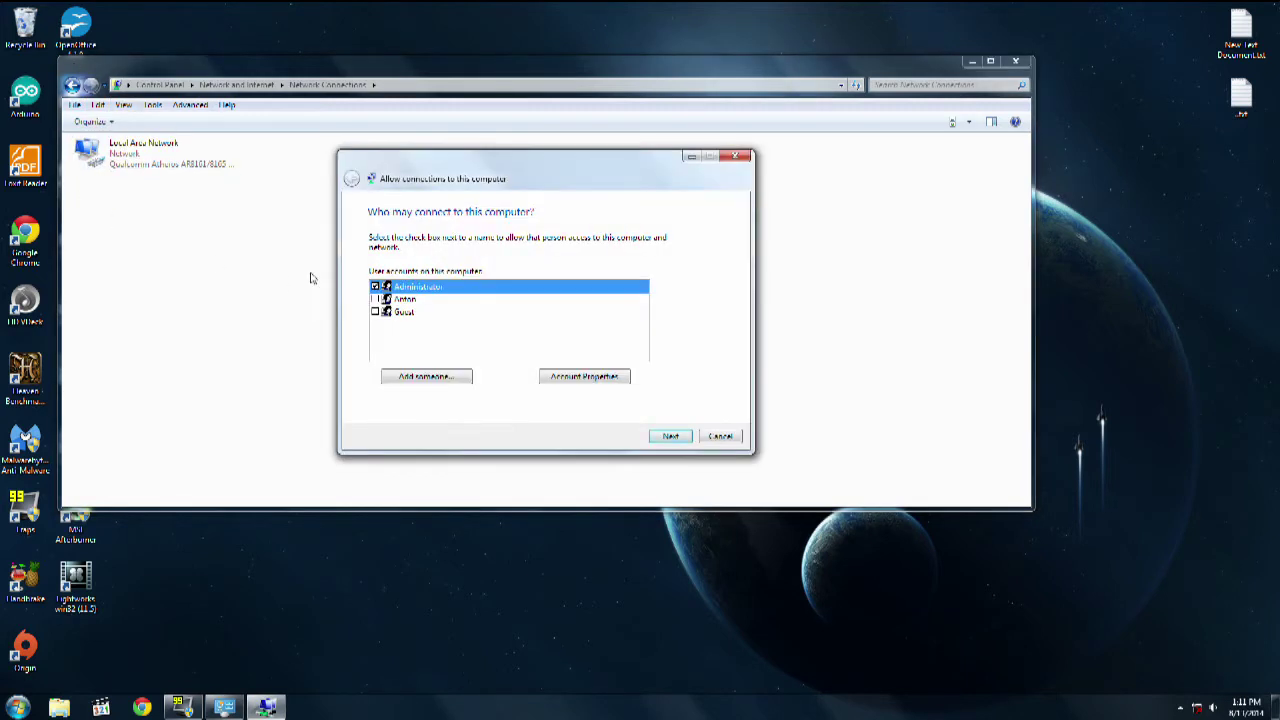
pyautogui.moveTo(418, 175); pyautogui.dragTo(400, 127)
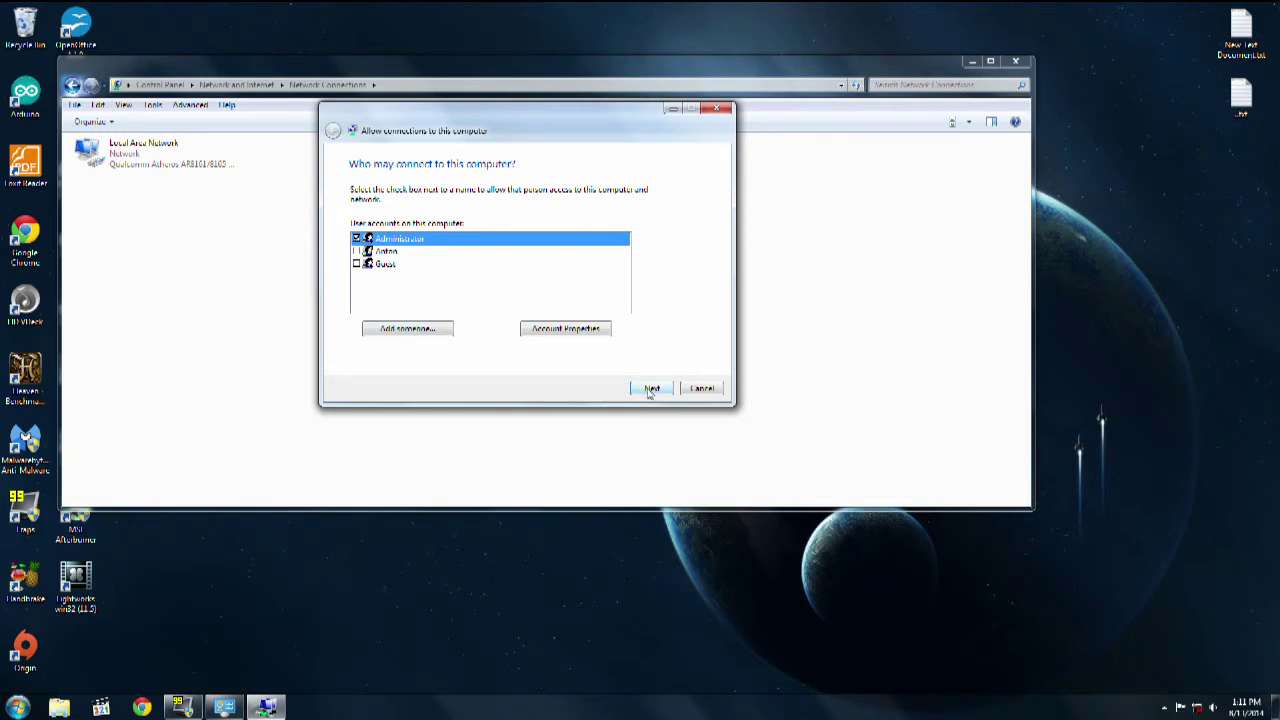
pyautogui.click(650, 389)
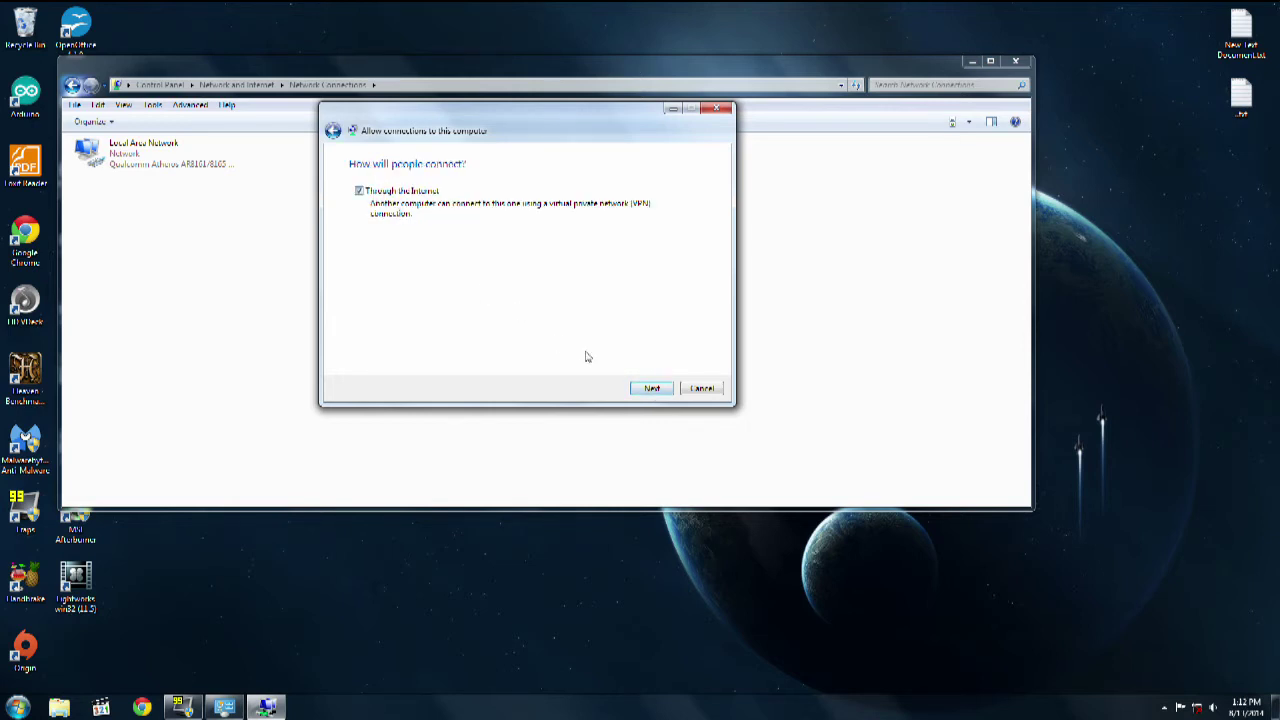
pyautogui.click(651, 390)
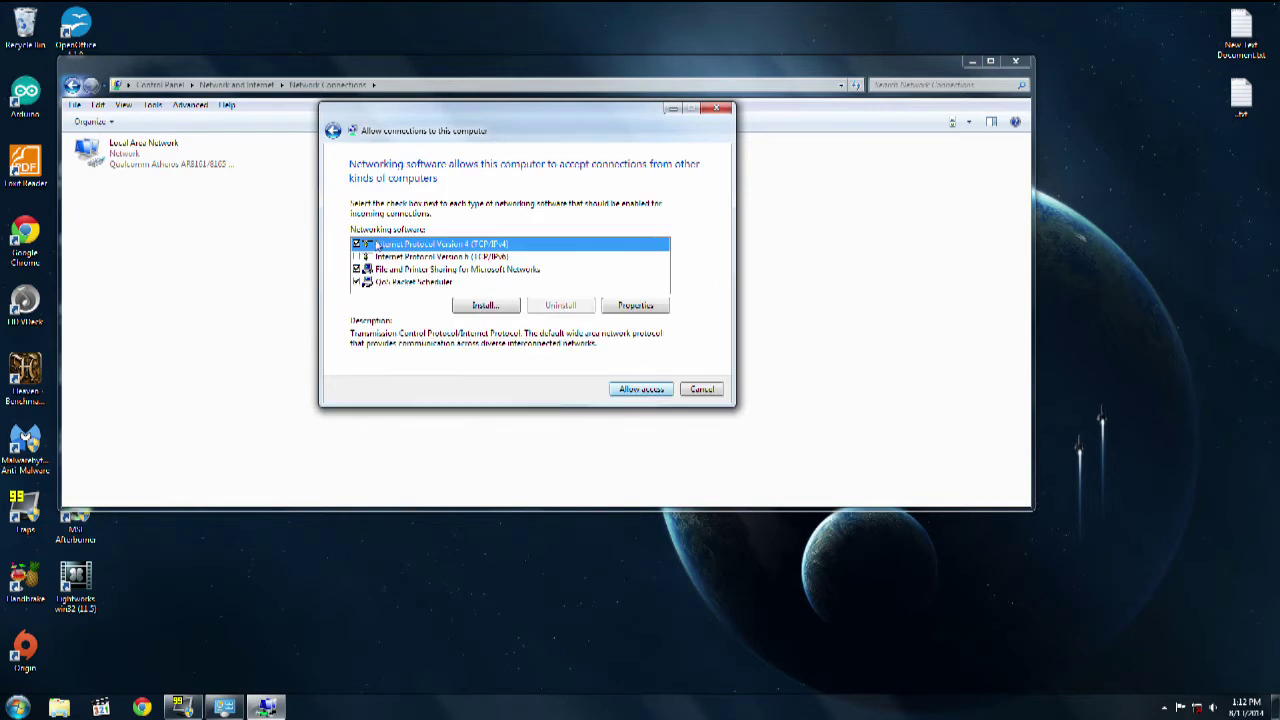
pyautogui.click(645, 390)
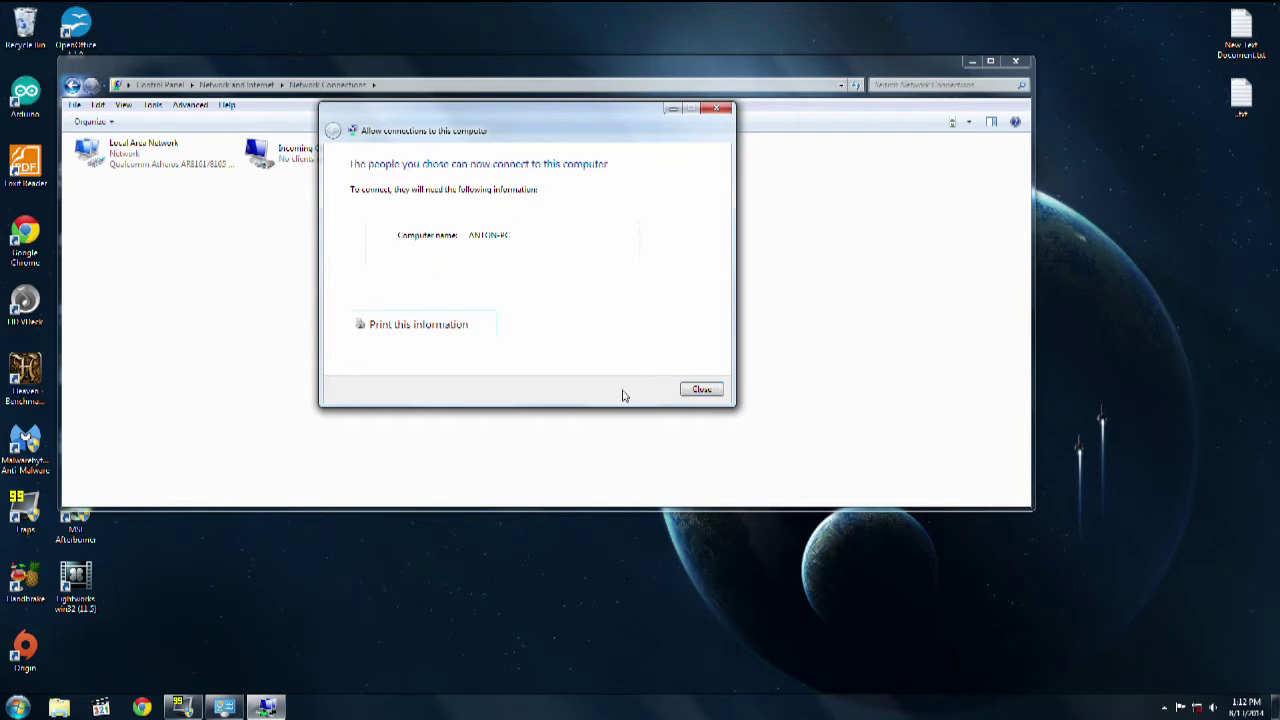
pyautogui.click(701, 389)
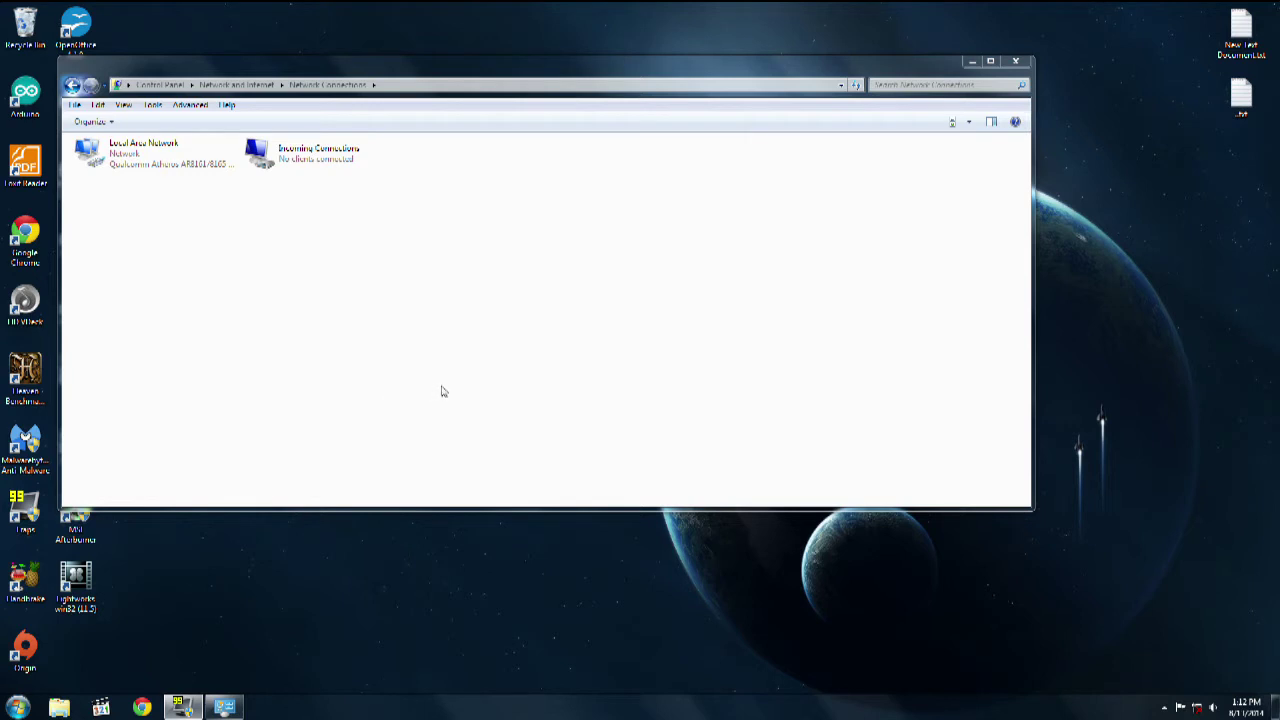
# Step: Start a Connect to a workplace setup and choose a VPN over the Internet
pyautogui.click(1197, 707)
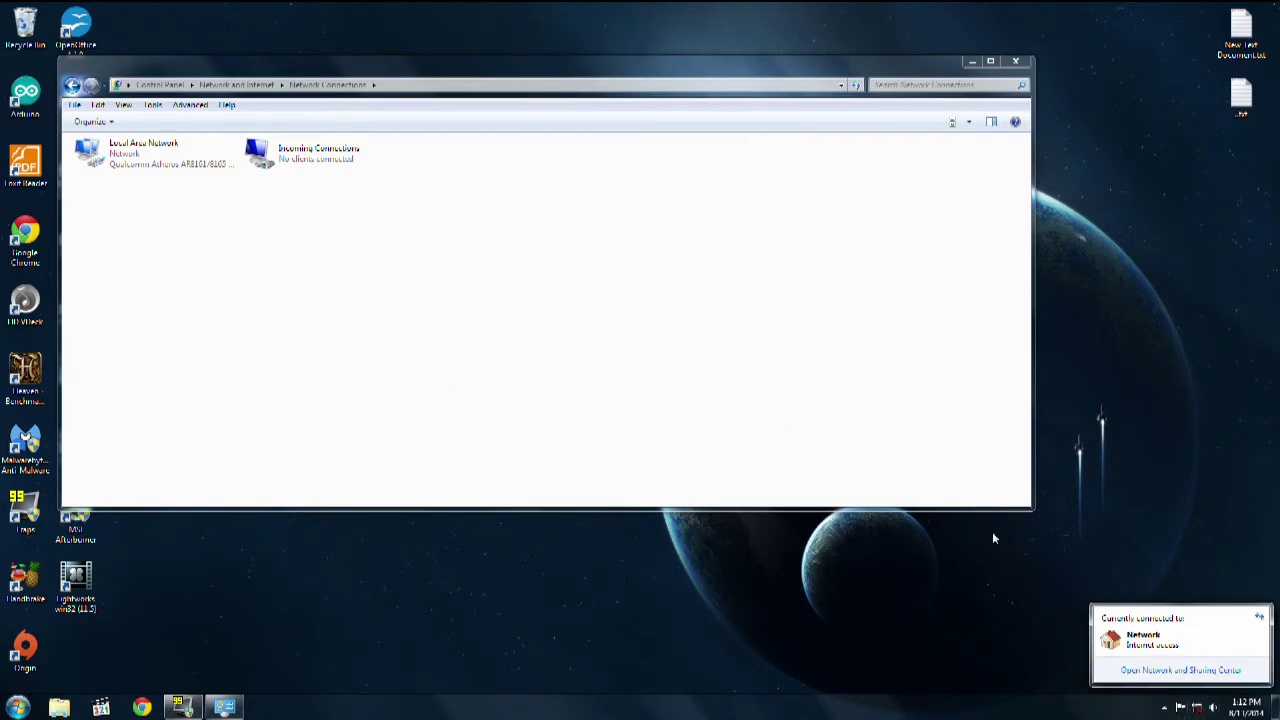
pyautogui.click(1168, 672)
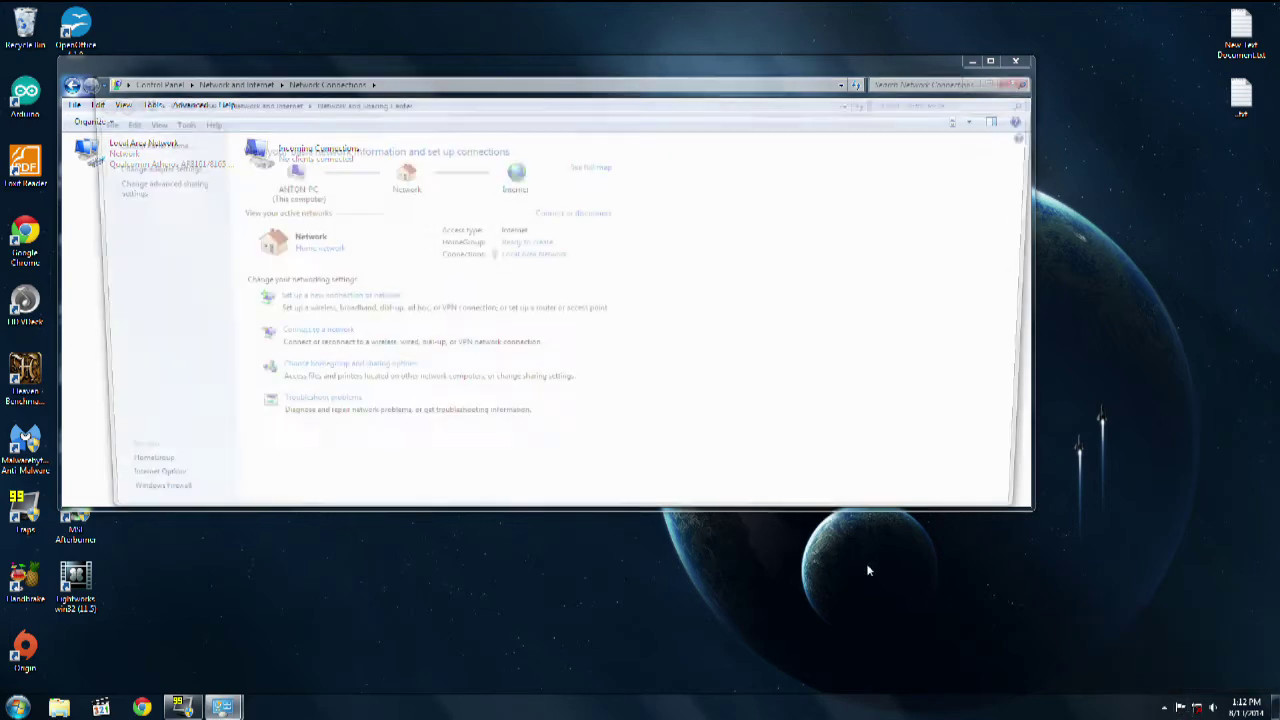
pyautogui.click(303, 300)
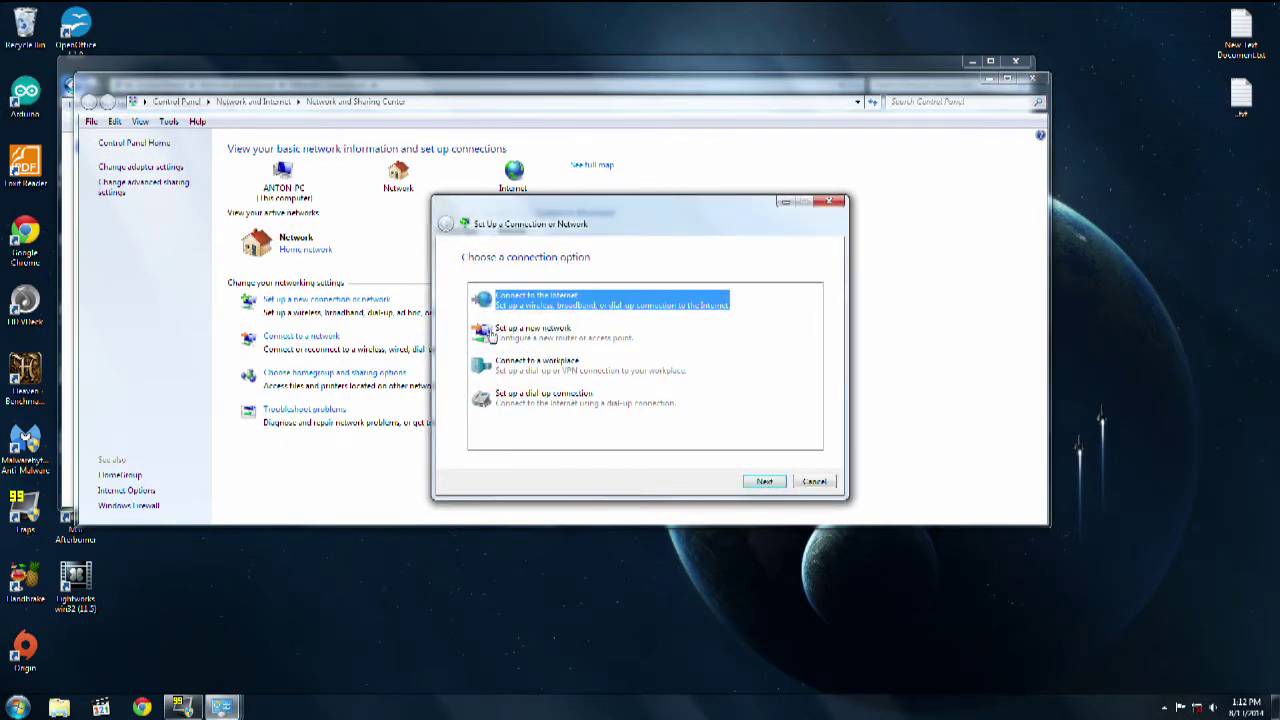
pyautogui.click(555, 370)
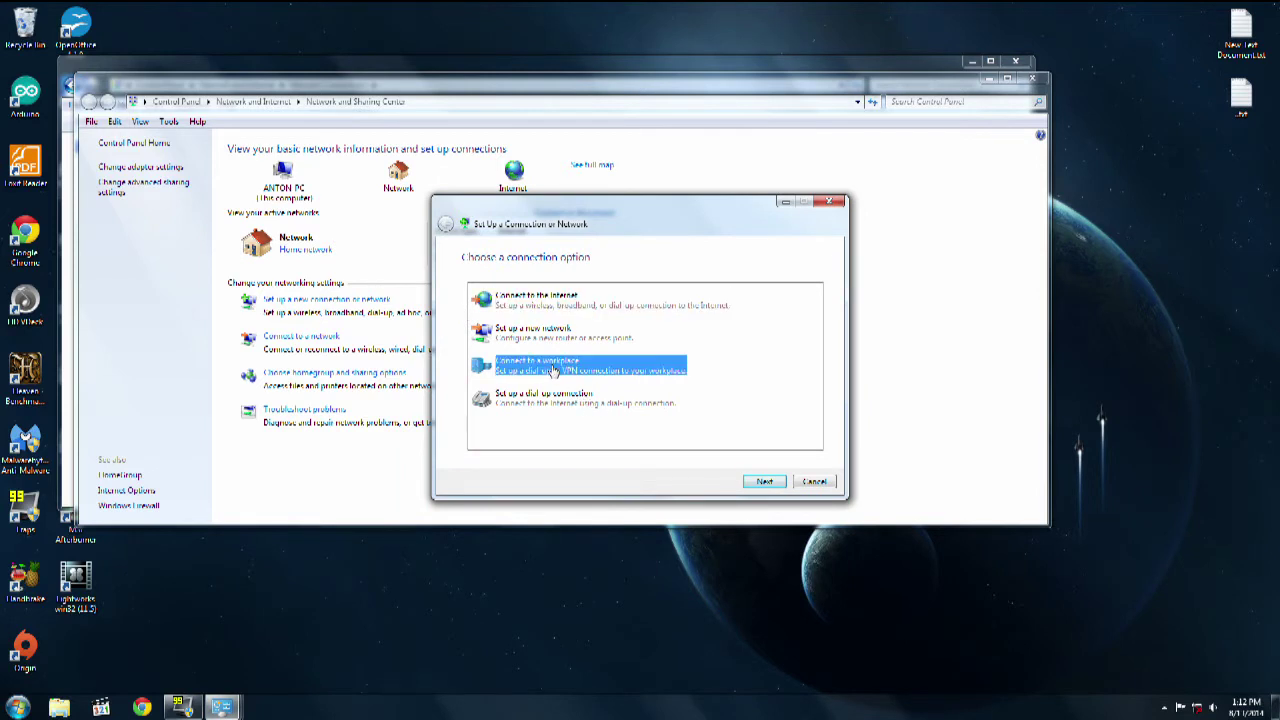
pyautogui.click(765, 481)
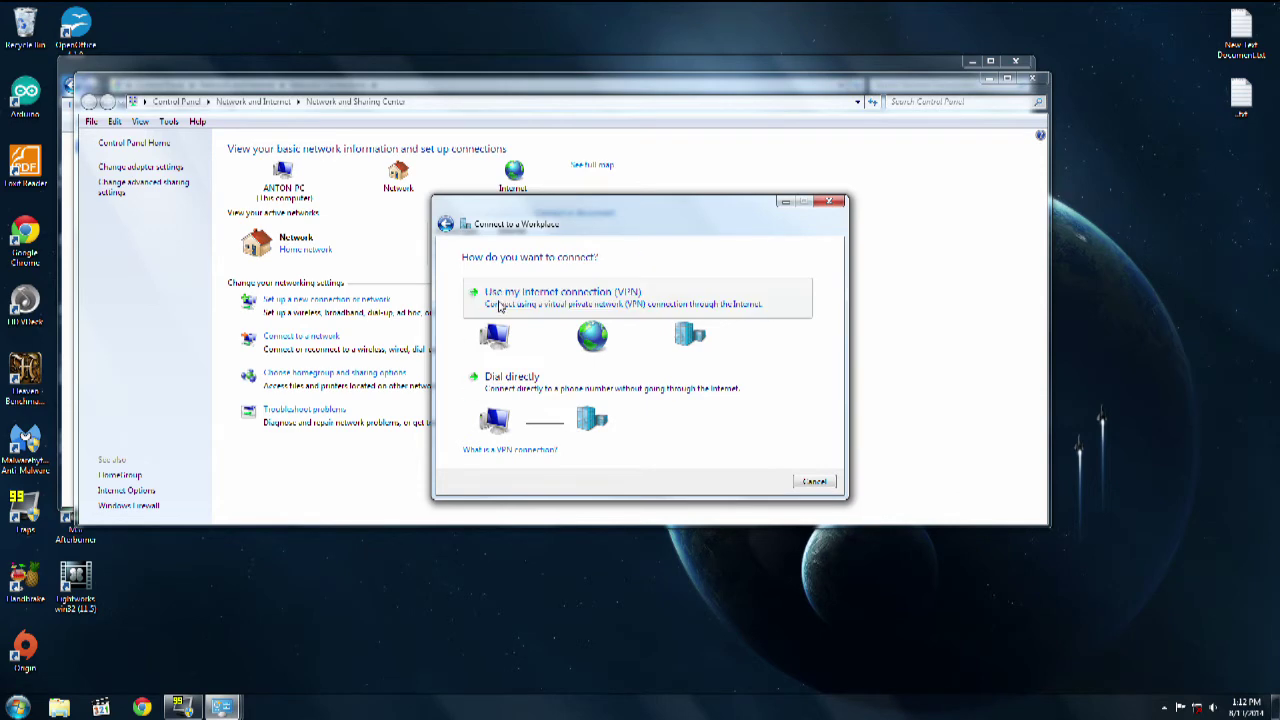
pyautogui.click(500, 306)
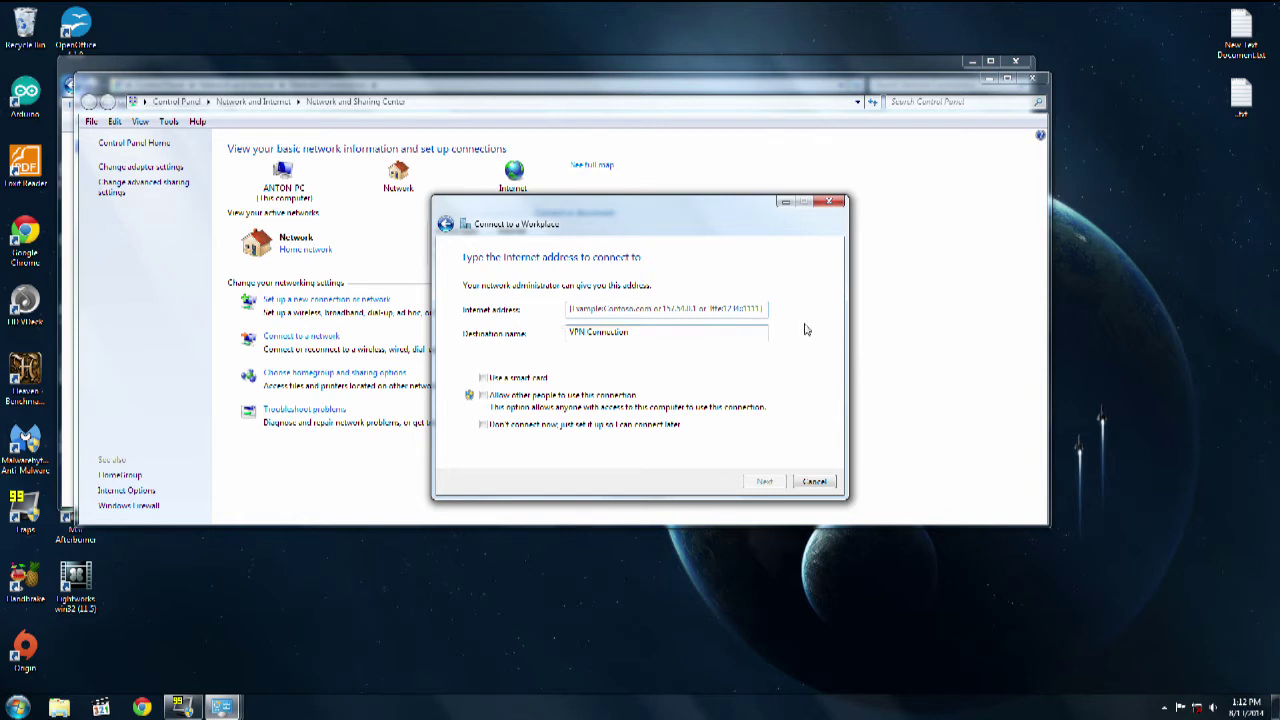
# Step: Enter 192.168.0.1 as the VPN Internet address with Don't connect now ticked, and continue
pyautogui.write('19')
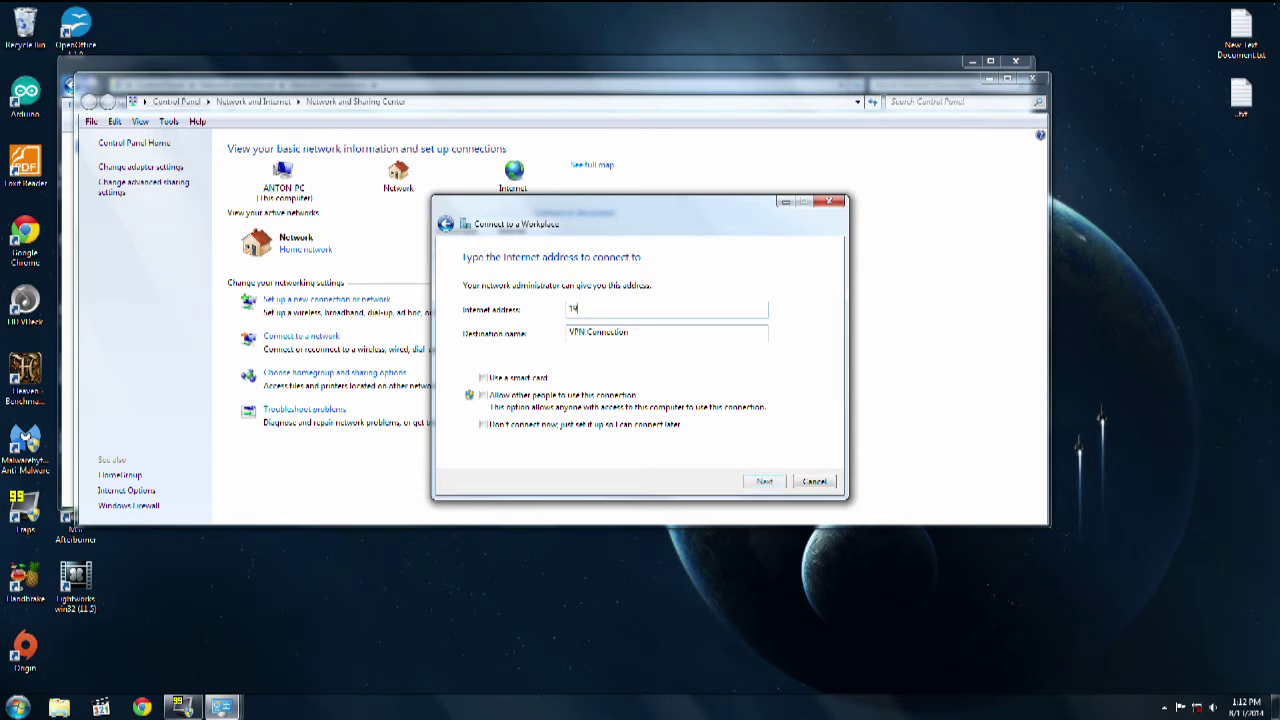
pyautogui.write('2.168.0.1')
pyautogui.press('BackSpace')
pyautogui.press('BackSpace')
pyautogui.press('BackSpace')
pyautogui.press('BackSpace')
pyautogui.press('BackSpace')
pyautogui.press('BackSpace')
pyautogui.press('BackSpace')
pyautogui.press('BackSpace')
pyautogui.press('BackSpace')
pyautogui.press('BackSpace')
pyautogui.press('BackSpace')
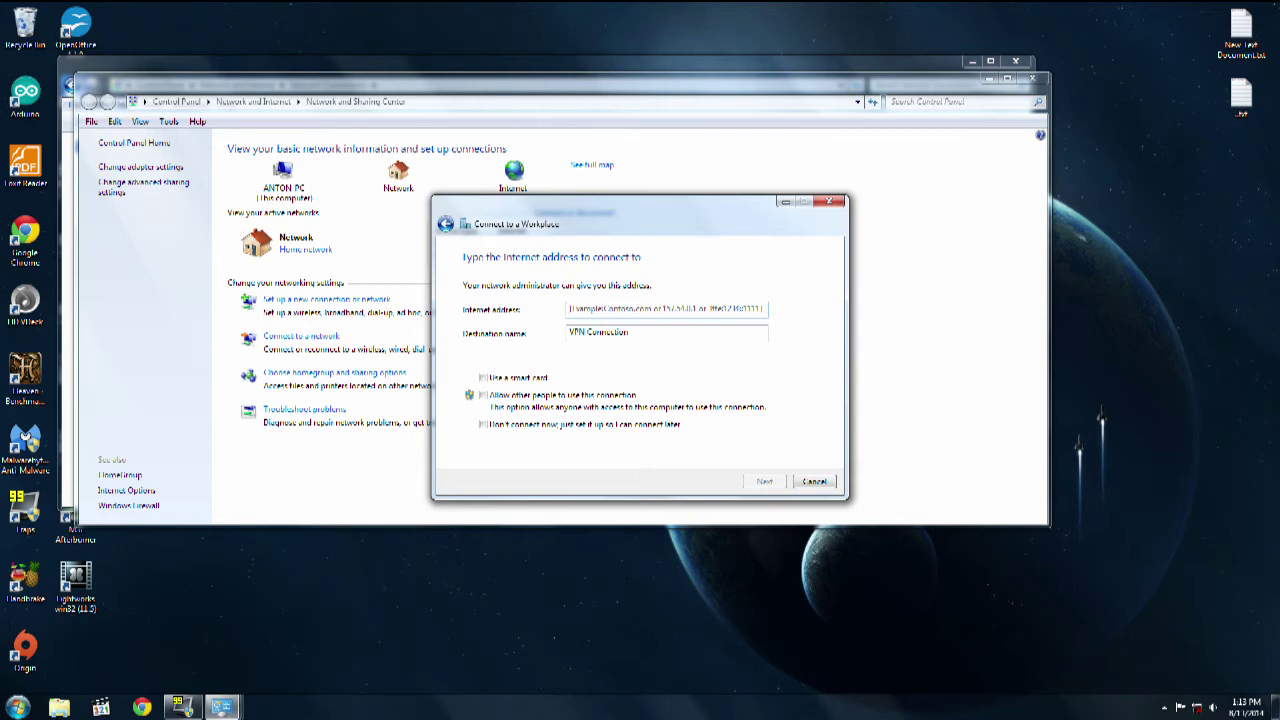
pyautogui.write('24')
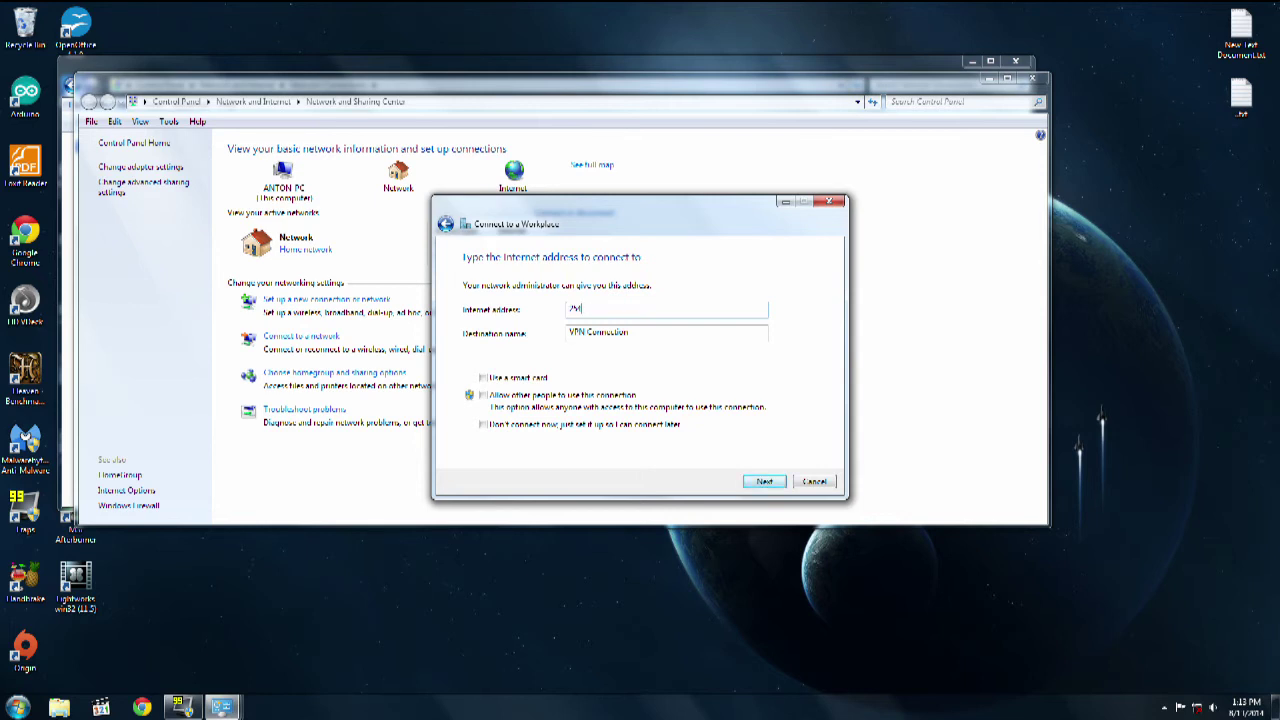
pyautogui.doubleClick(576, 308)
pyautogui.press('BackSpace')
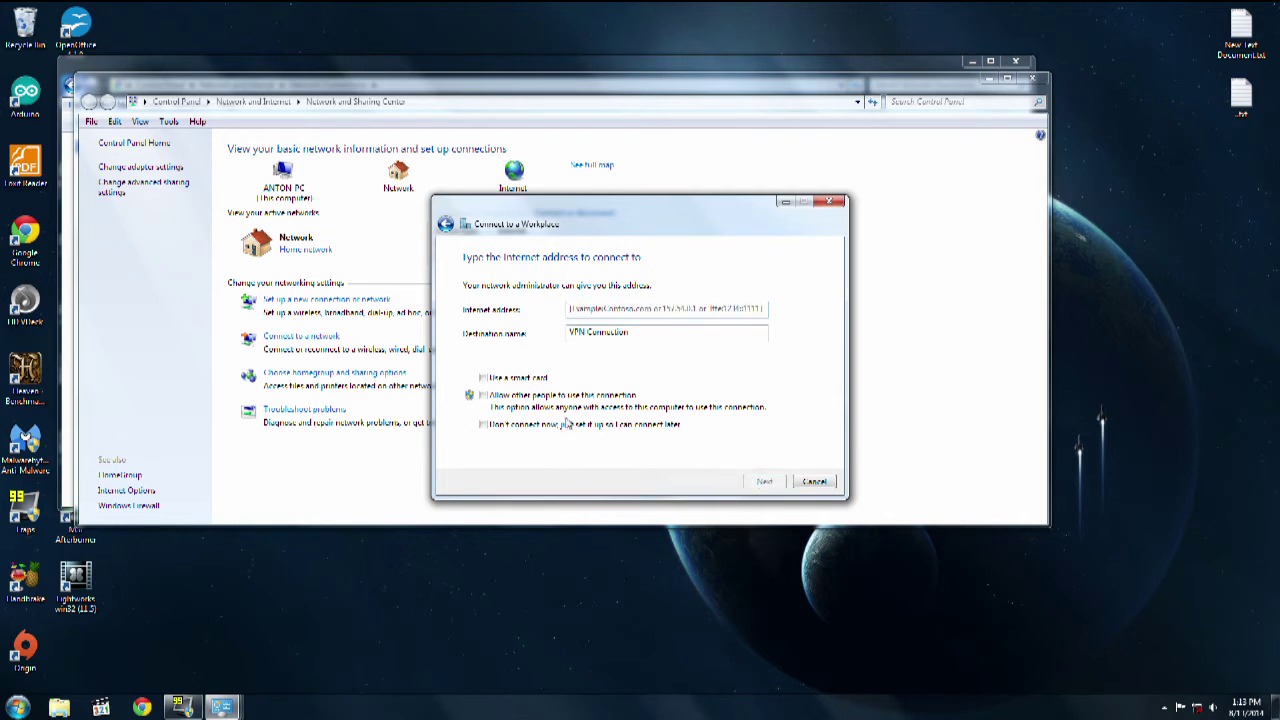
pyautogui.click(567, 425)
pyautogui.write('1')
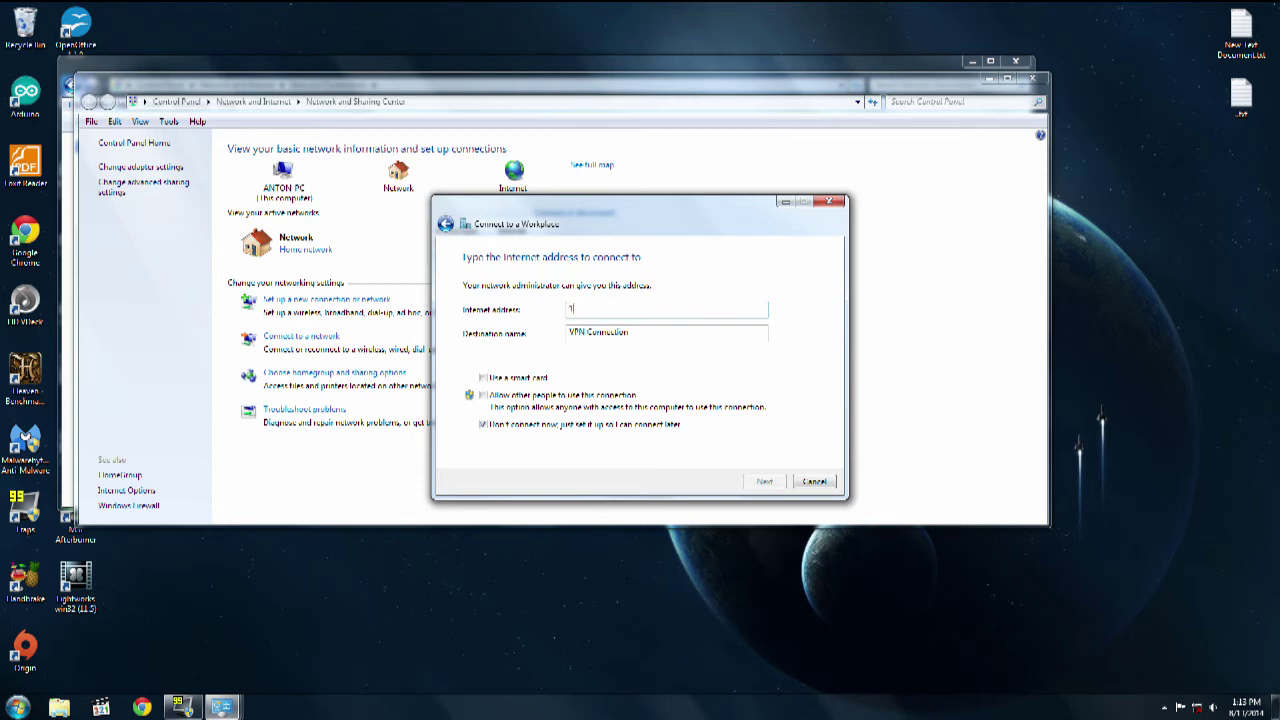
pyautogui.write('92.168.0.1')
pyautogui.click(766, 481)
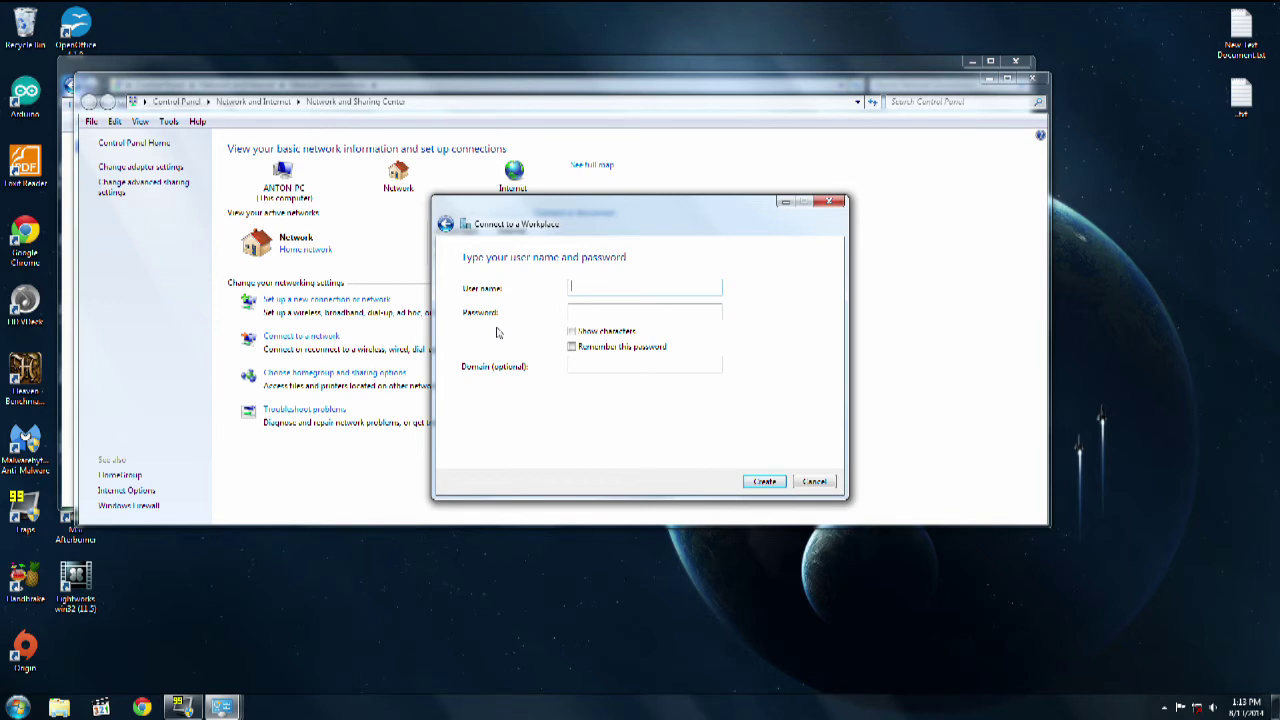
# Step: Enter the VPN user name and password and create the connection
pyautogui.write('Admin')
pyautogui.press('Tab')
pyautogui.write('•••••••••')
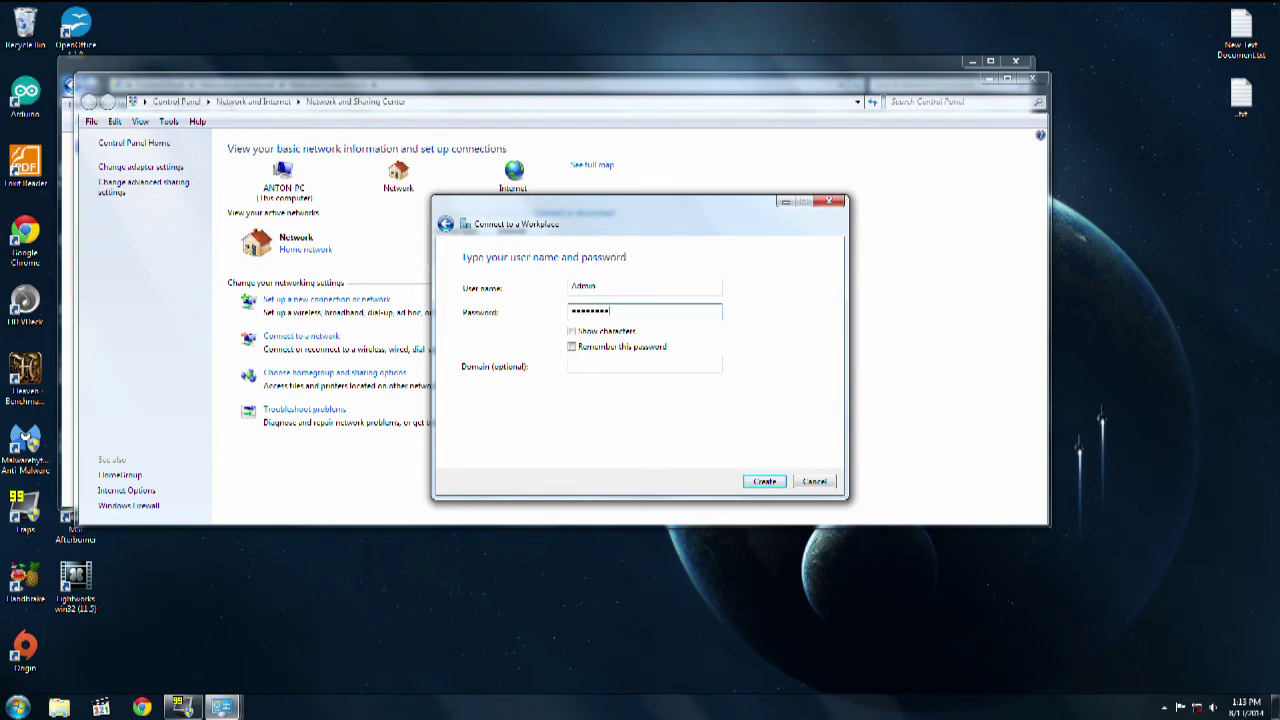
pyautogui.click(766, 481)
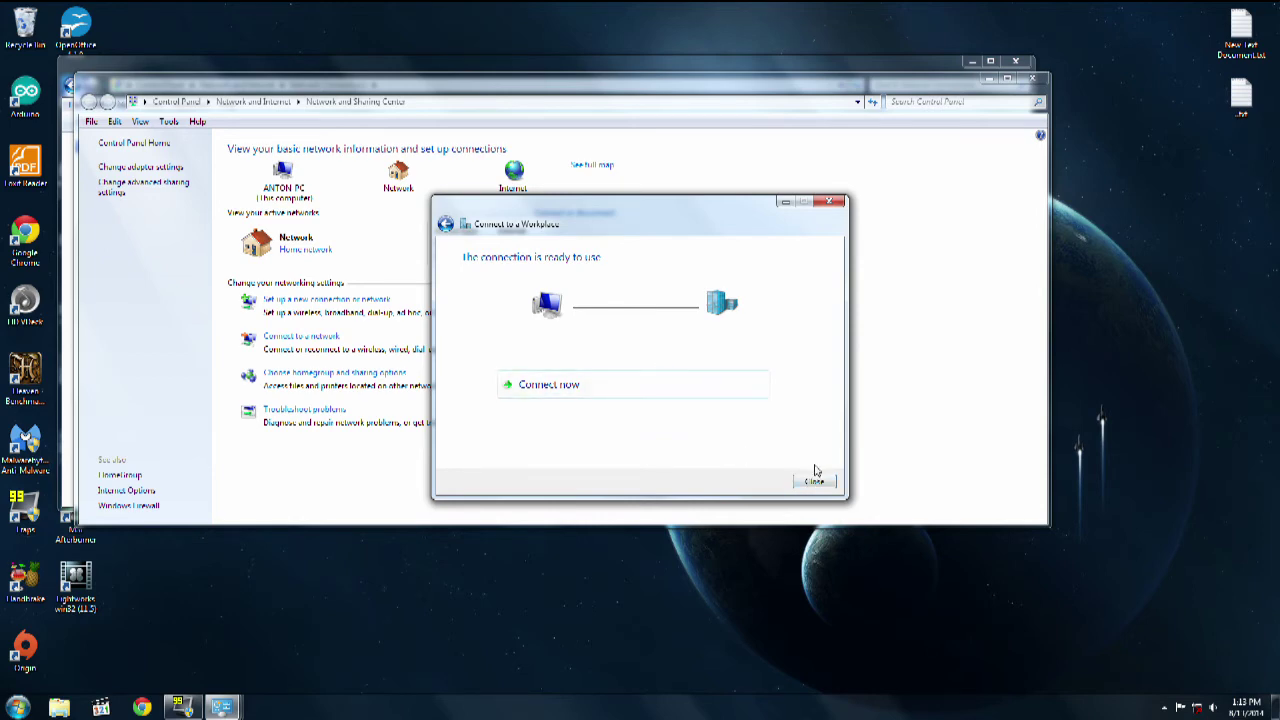
# Step: Close the wizard, Network Connections and Network and Sharing Center windows
pyautogui.click(814, 481)
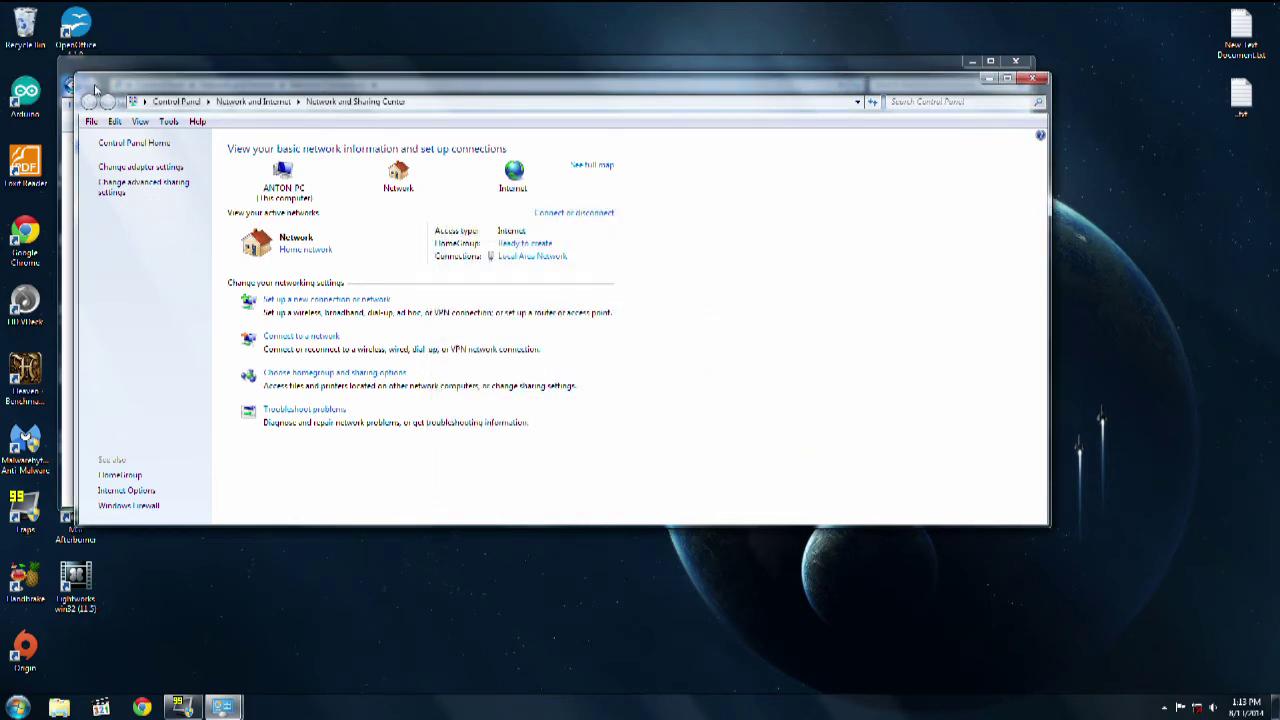
pyautogui.click(1012, 60)
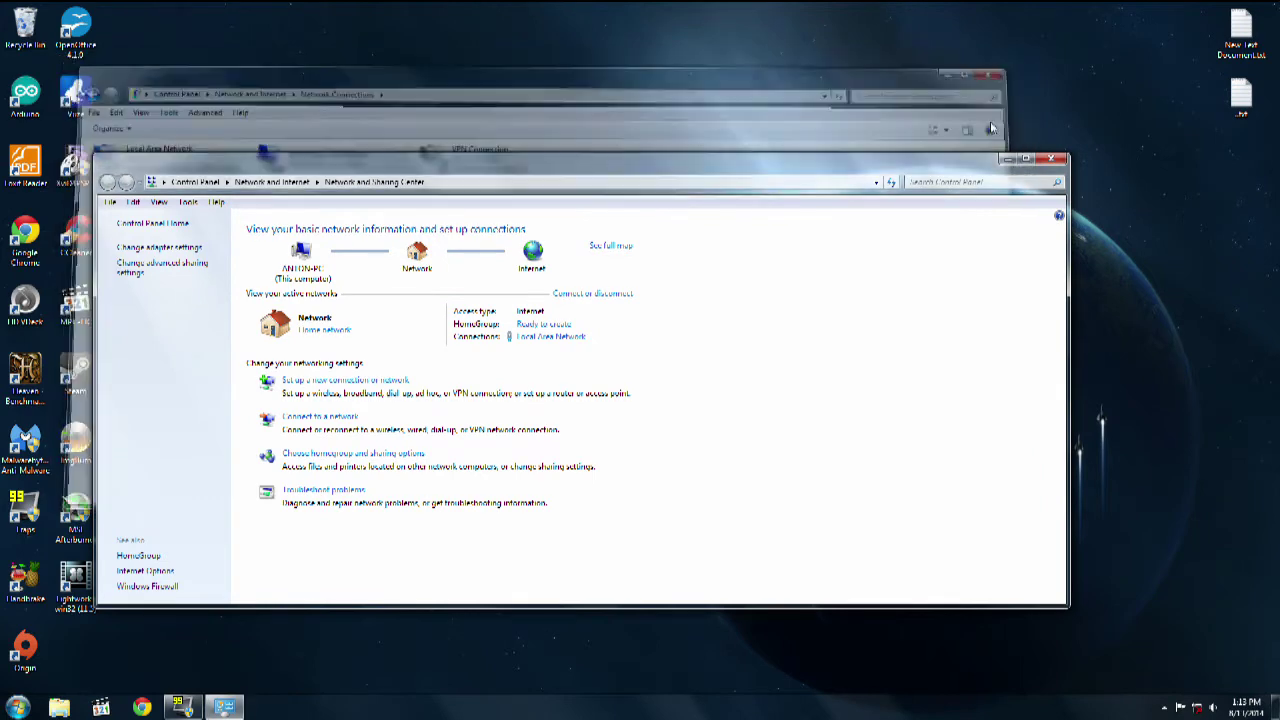
pyautogui.click(1050, 158)
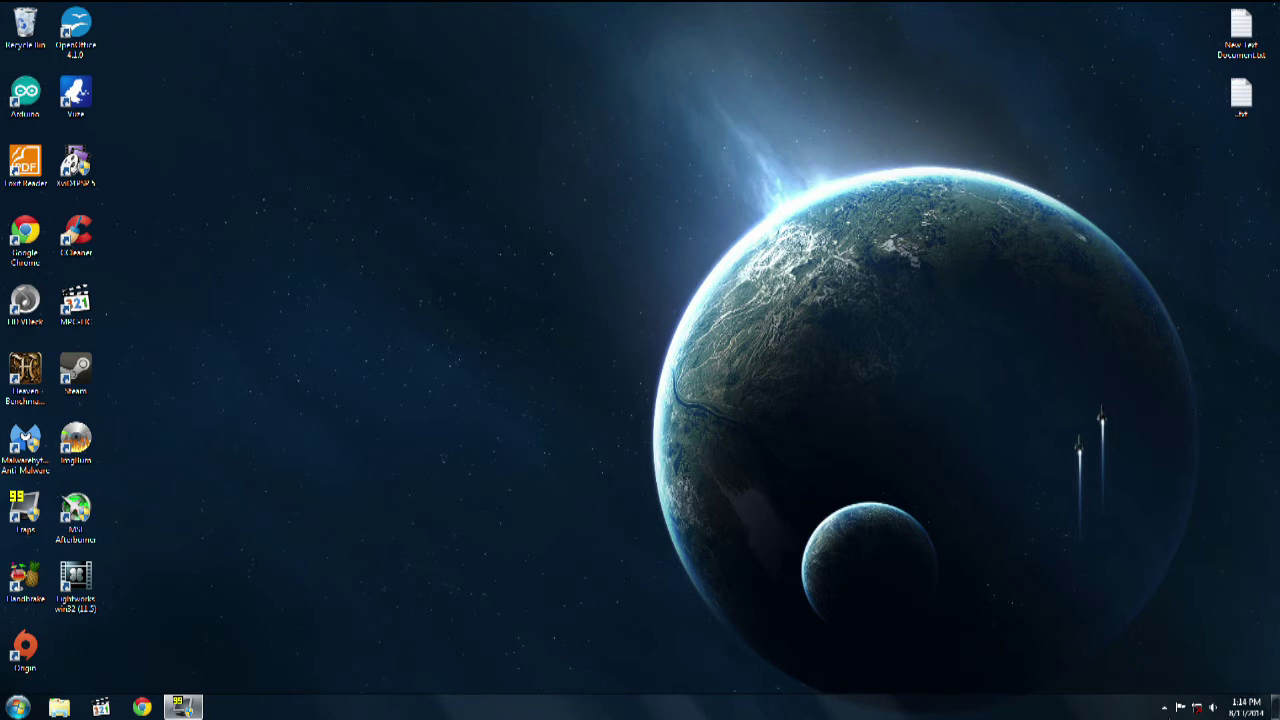
# Step: Confirm VPN Connection appears in the tray's network list, then dismiss the list
pyautogui.click(1203, 707)
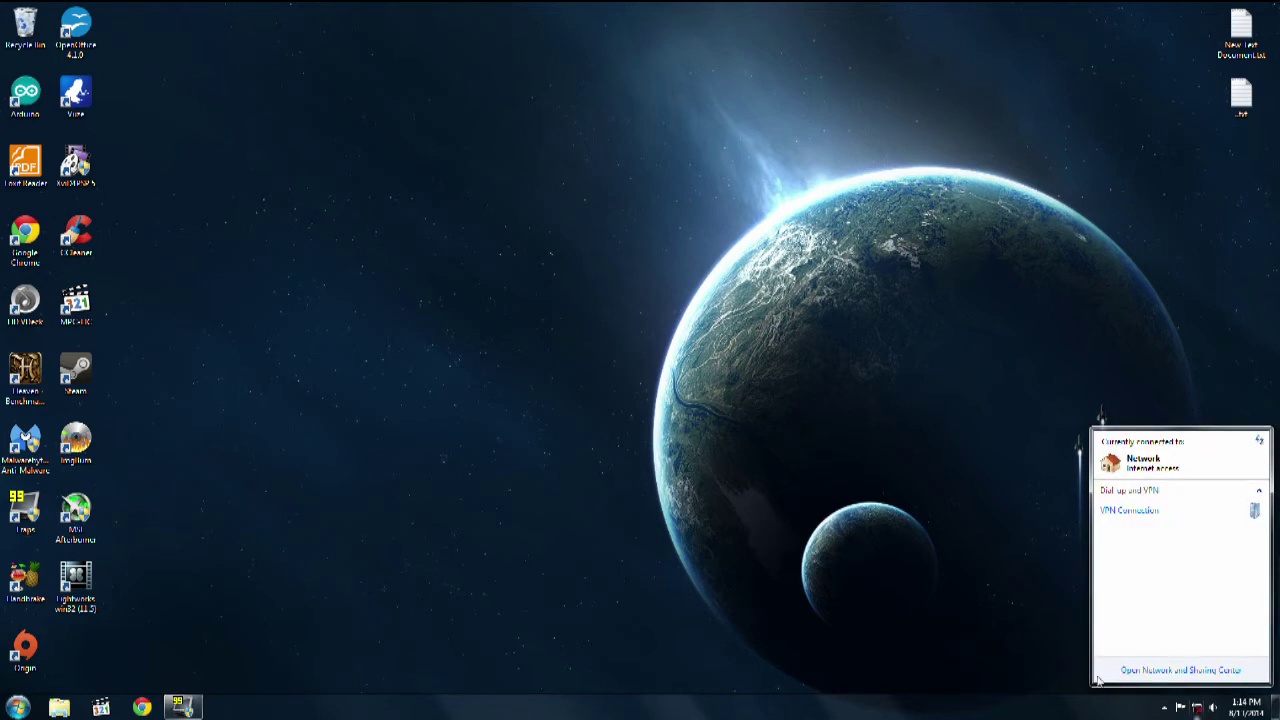
pyautogui.click(1138, 510)
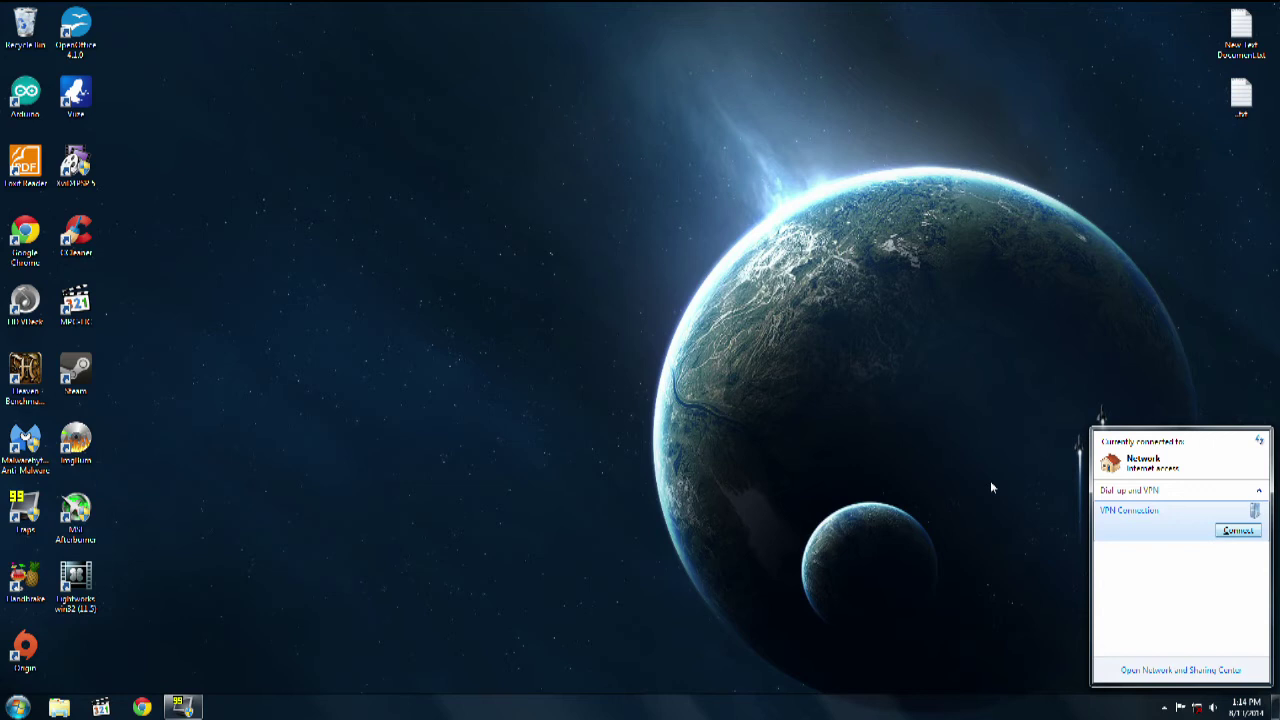
pyautogui.click(714, 444)
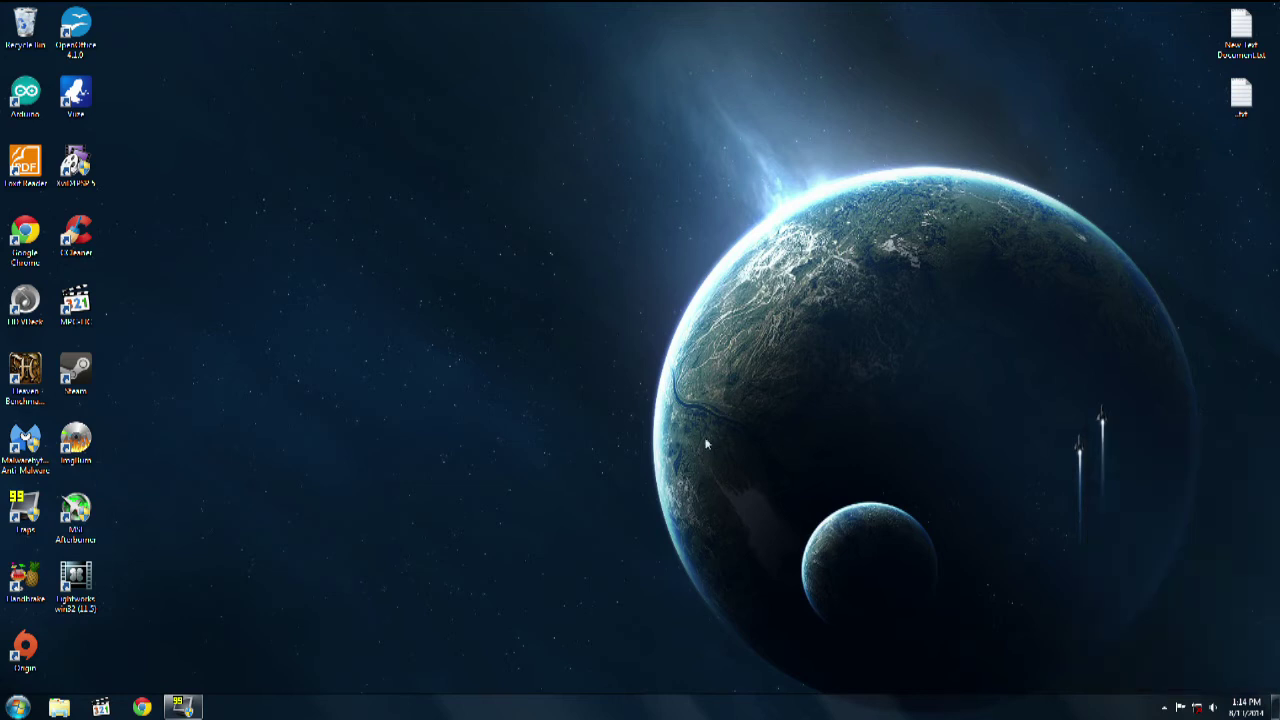
# Step: Launch Steam, dismiss the special-offer popup, and show the game library
pyautogui.doubleClick(80, 370)
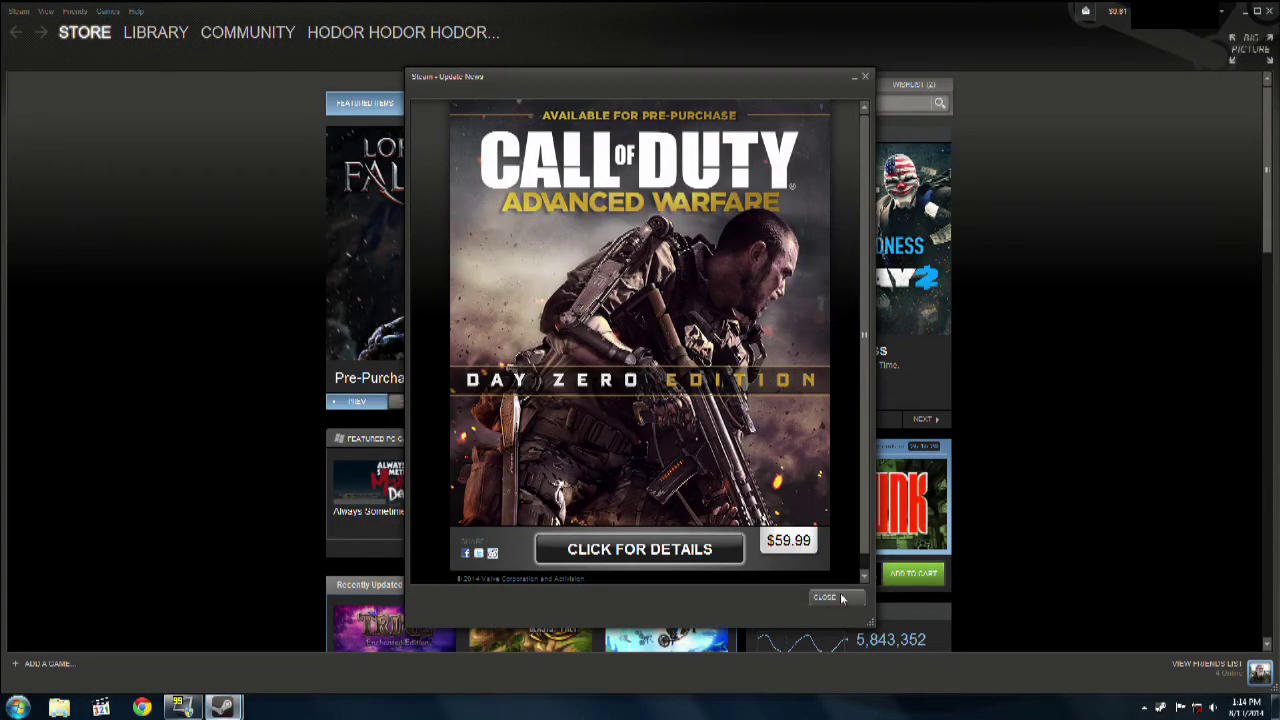
pyautogui.click(824, 596)
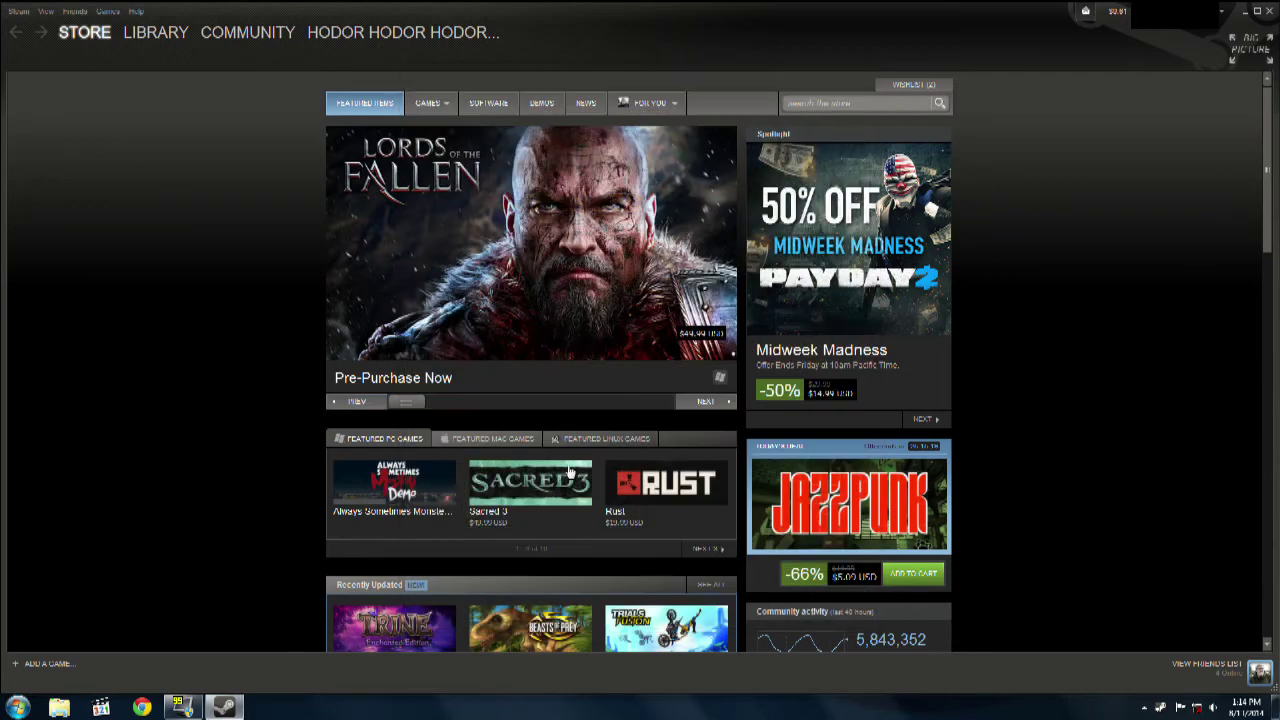
pyautogui.click(160, 33)
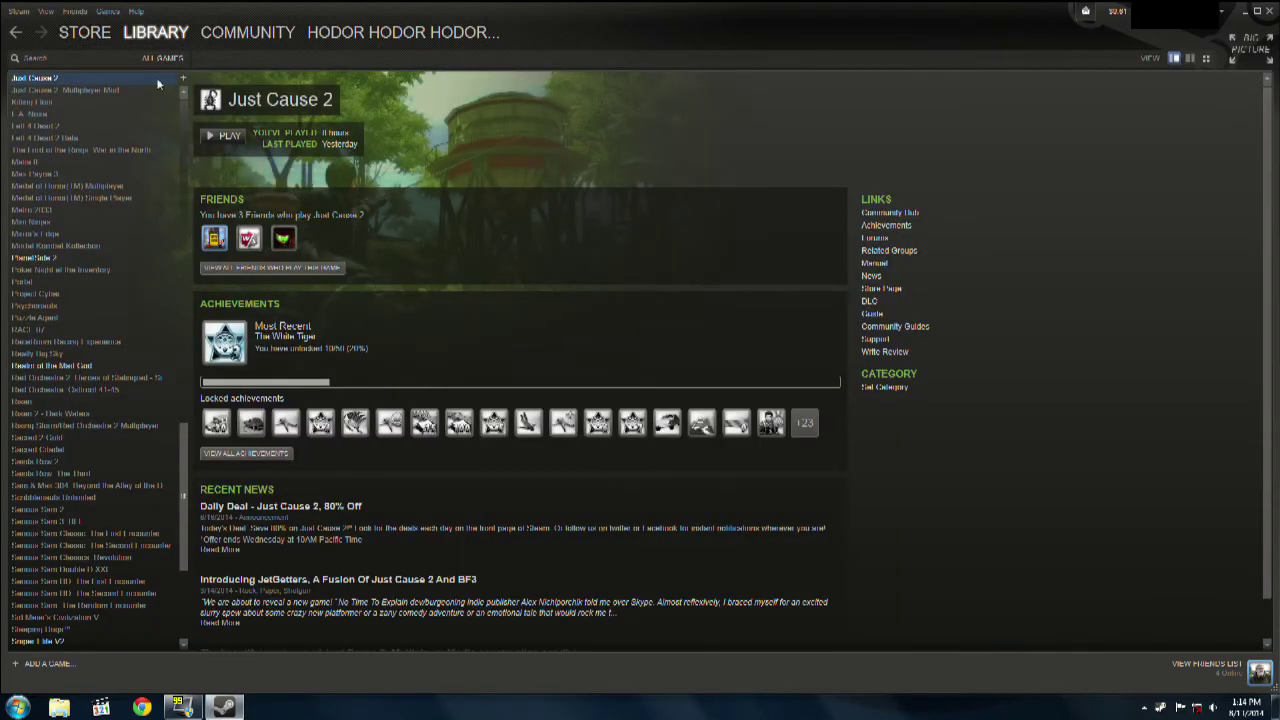
# Step: Open Steam Settings at In-Home Streaming and set client quality to Balanced
pyautogui.click(22, 13)
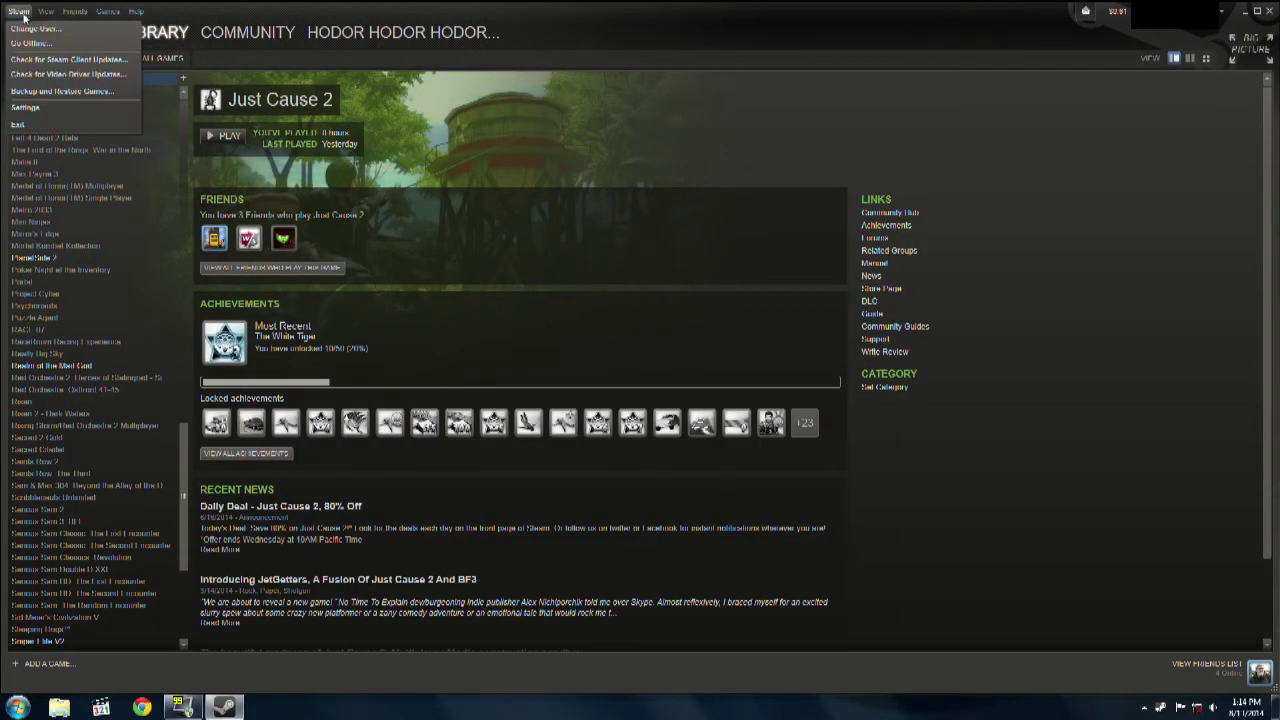
pyautogui.click(26, 108)
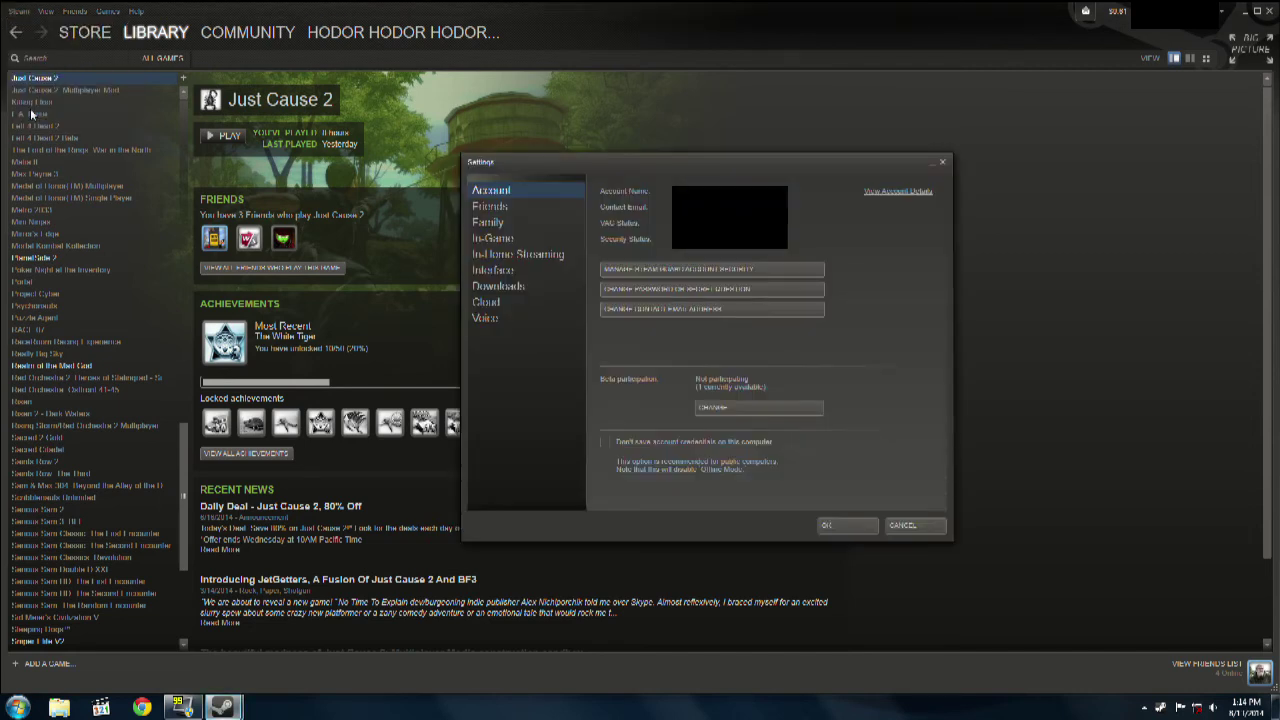
pyautogui.click(480, 254)
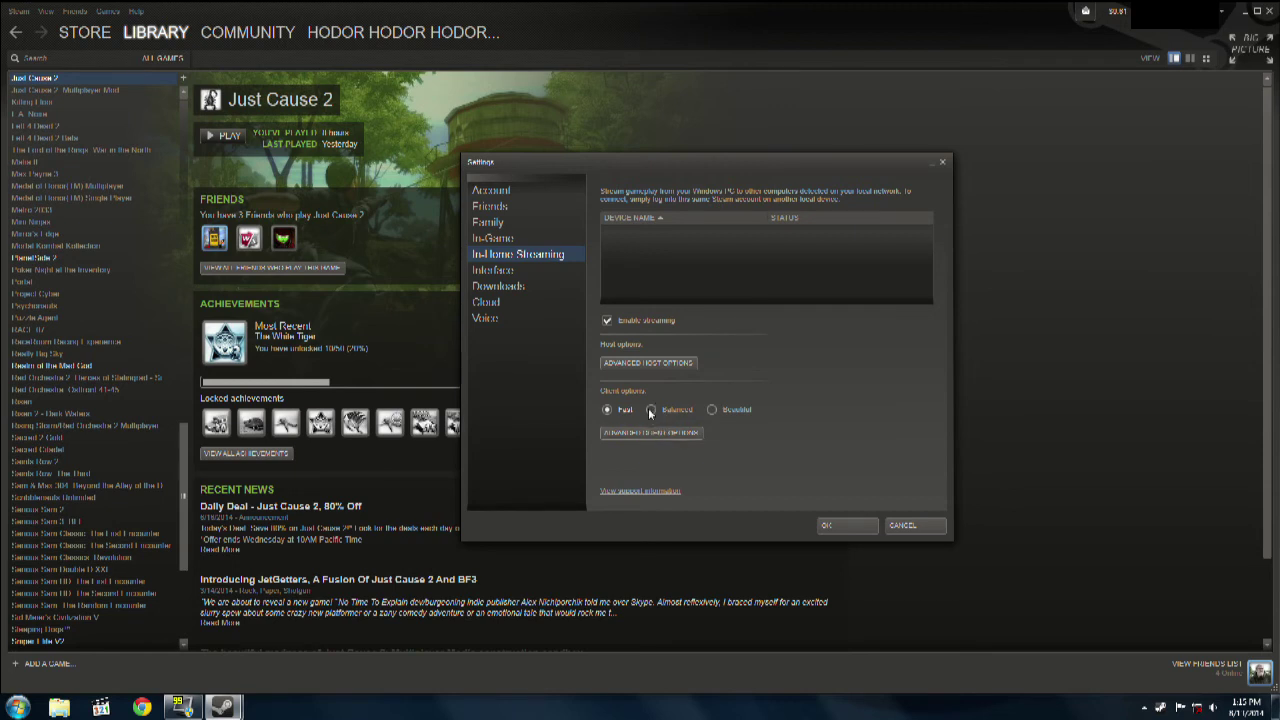
pyautogui.click(653, 410)
# Step: Set streaming client to Fast, keep bandwidth limit Automatic, and confirm both dialogs
pyautogui.click(615, 419)
pyautogui.click(631, 432)
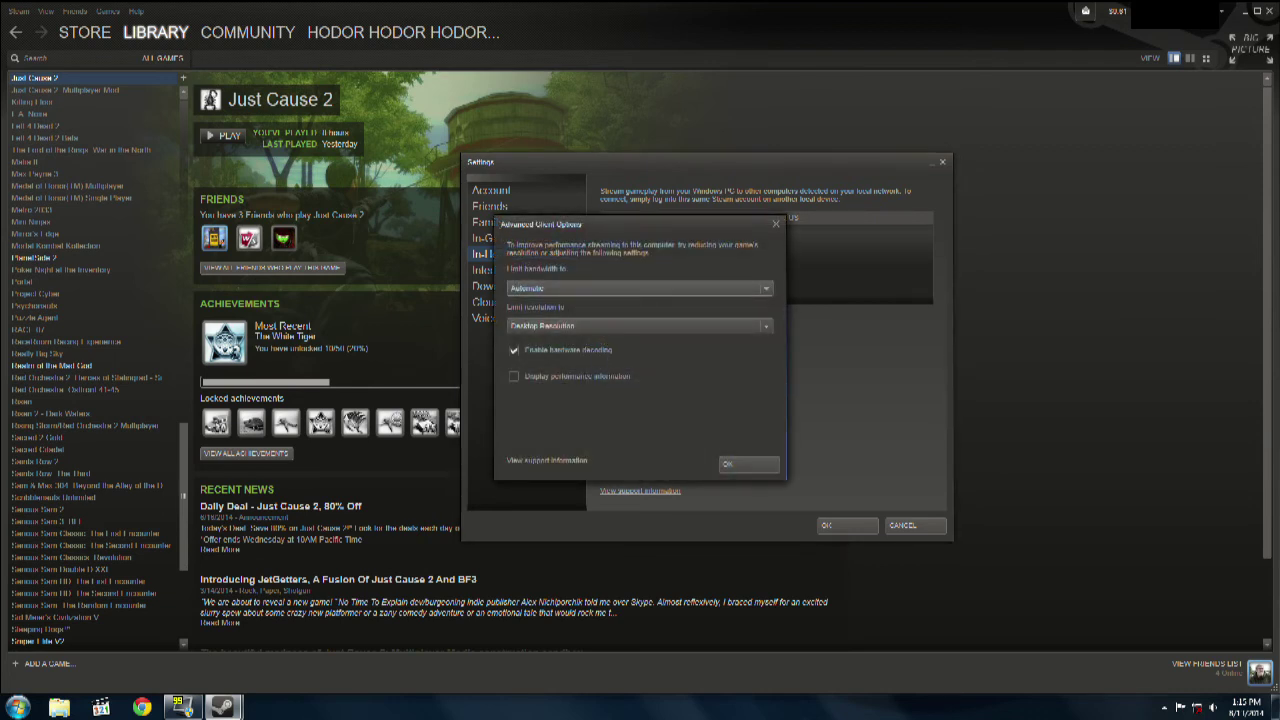
pyautogui.click(765, 289)
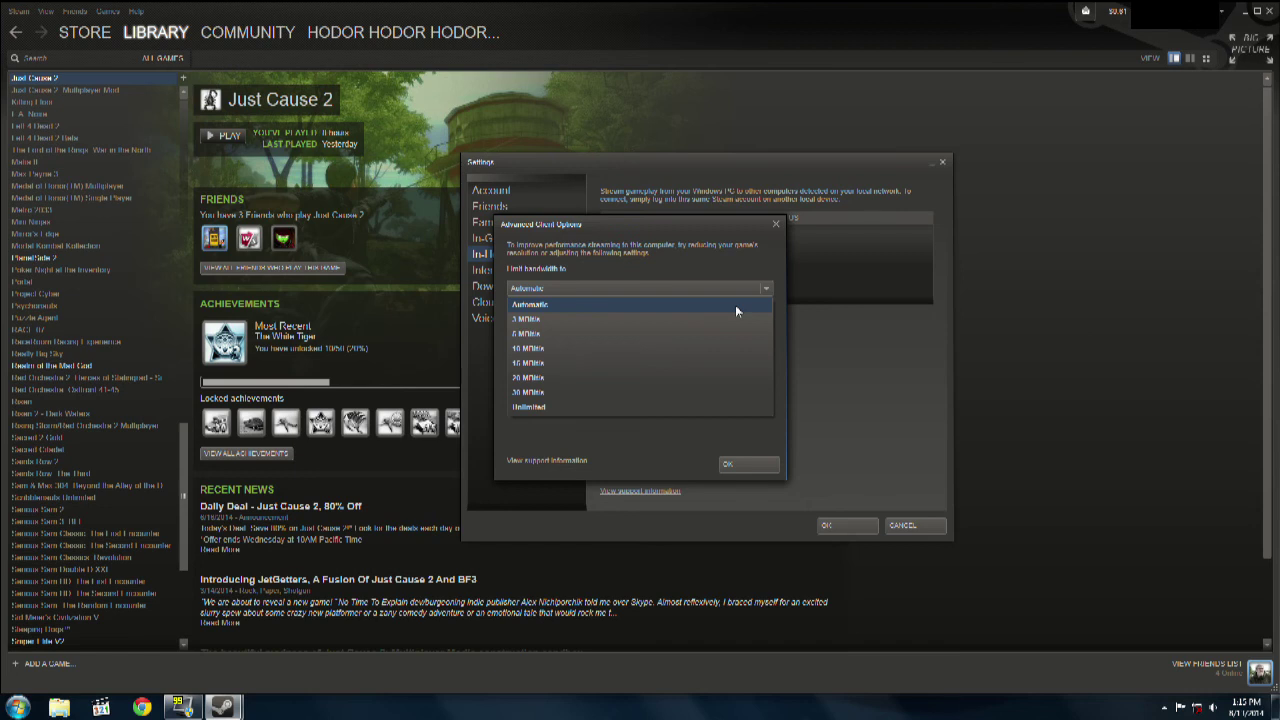
pyautogui.click(736, 310)
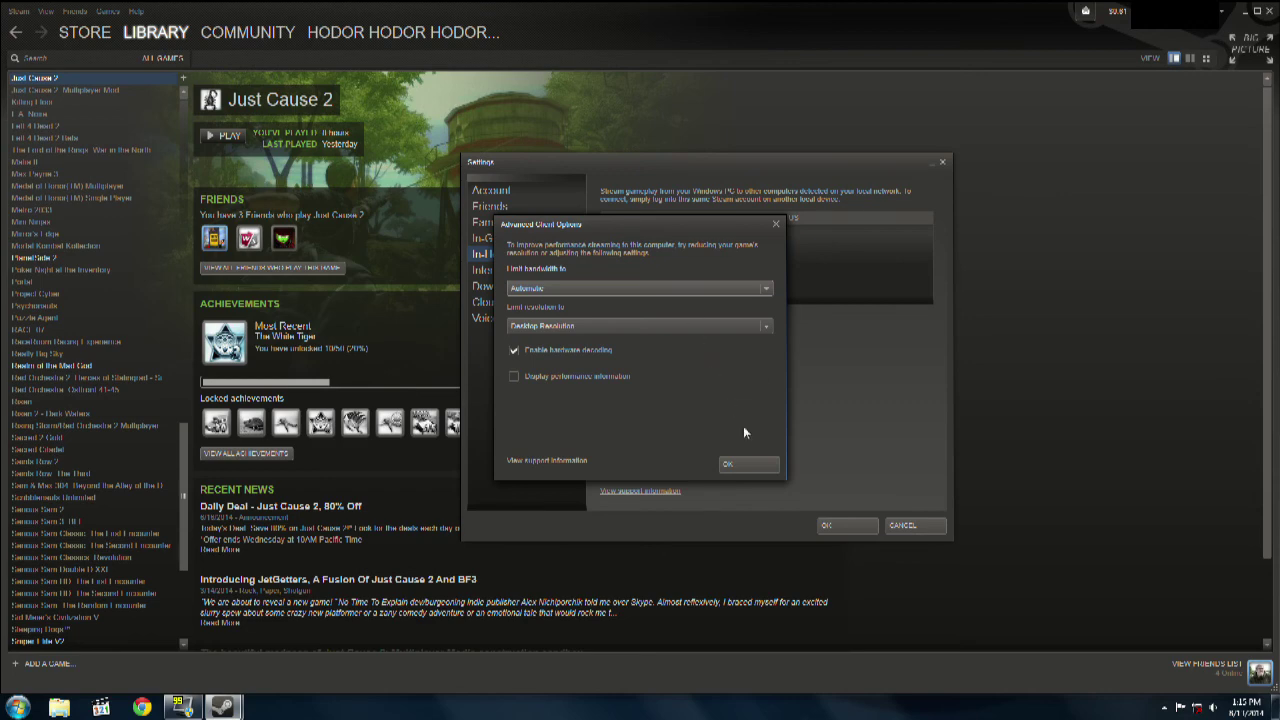
pyautogui.moveTo(693, 229); pyautogui.dragTo(887, 193)
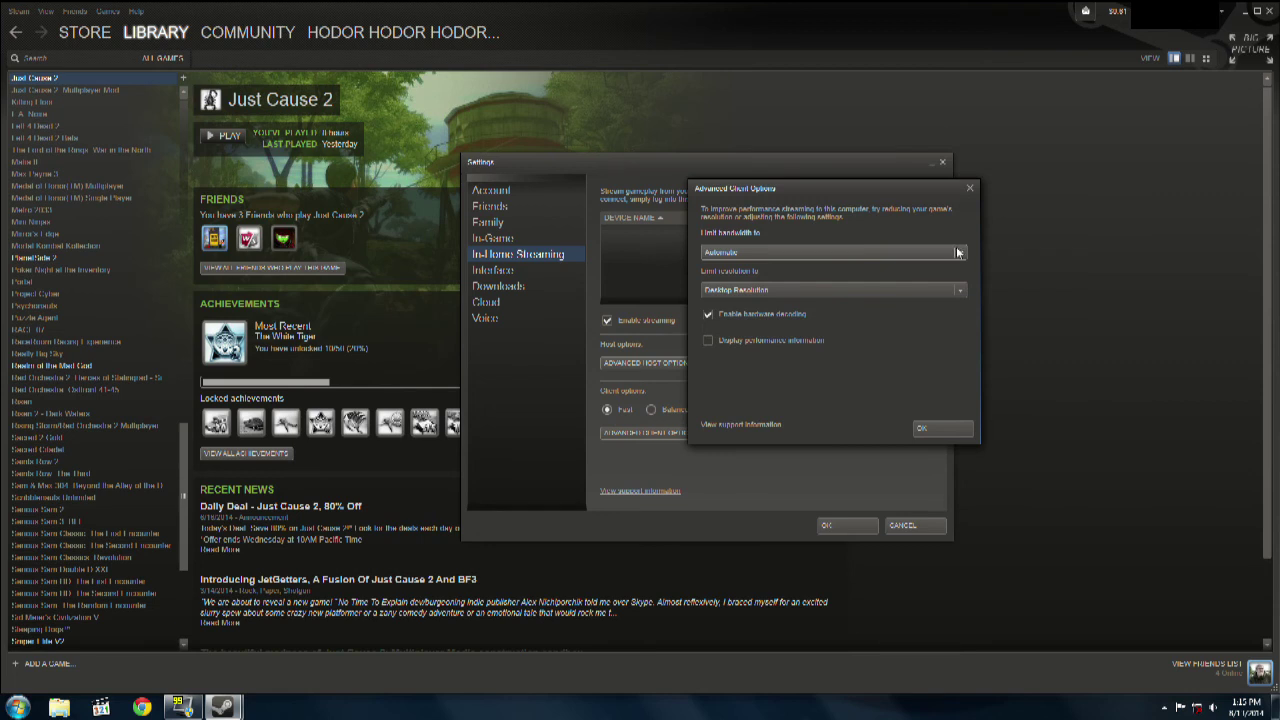
pyautogui.click(850, 252)
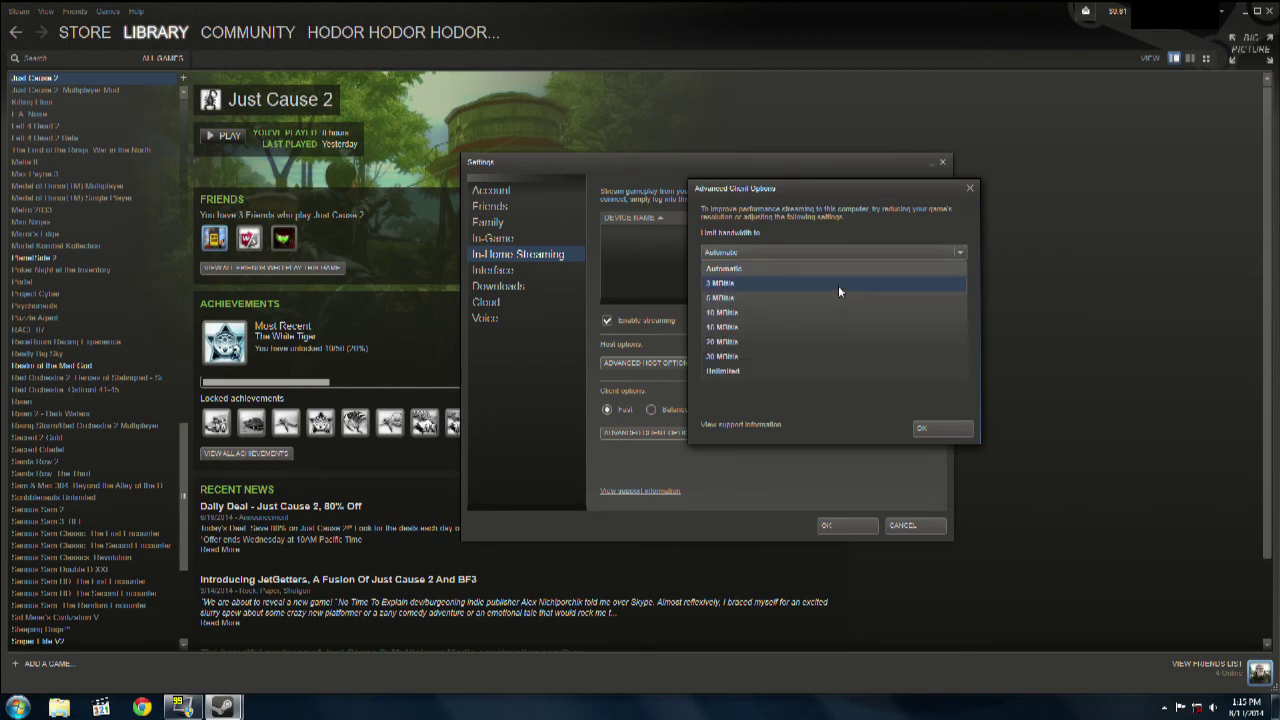
pyautogui.click(916, 269)
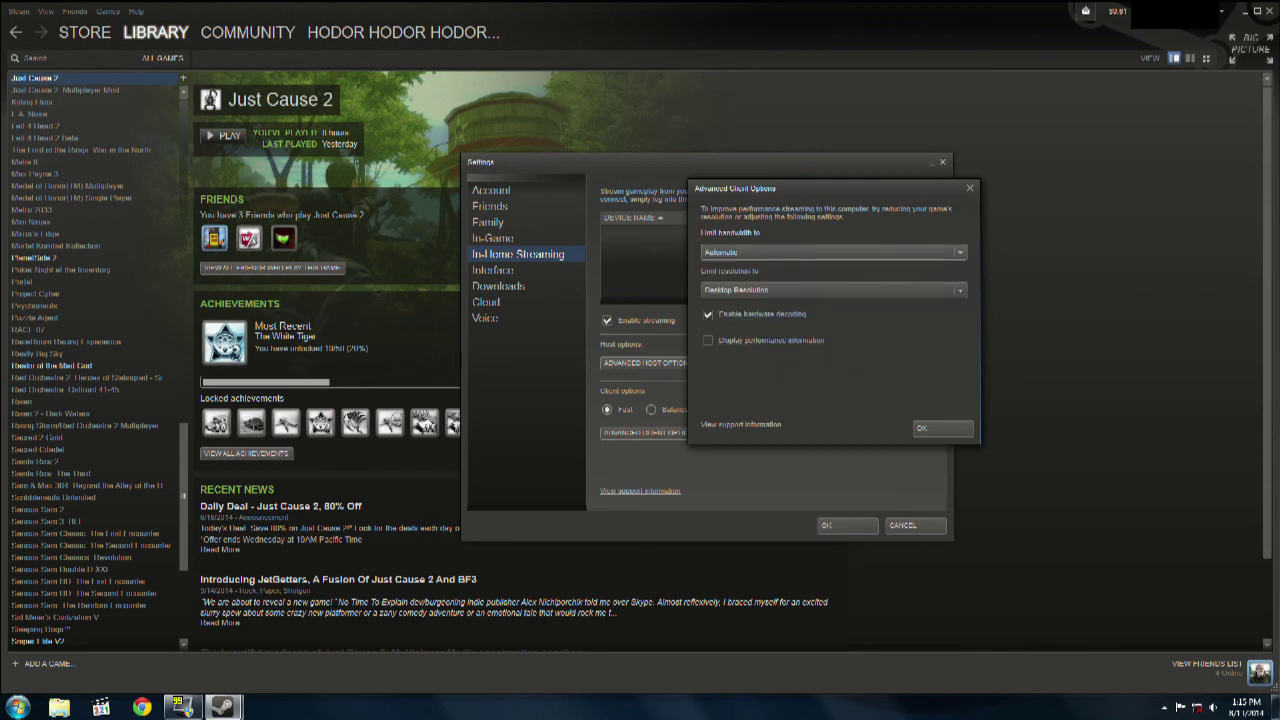
pyautogui.click(940, 428)
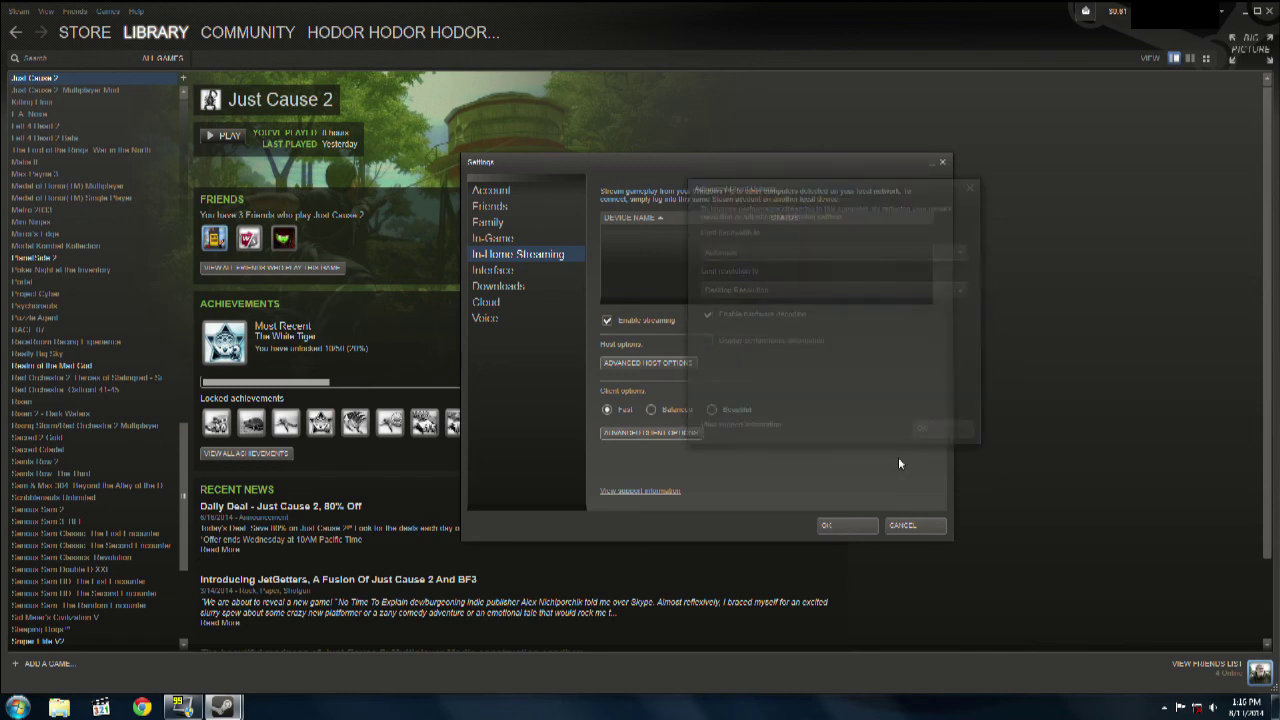
pyautogui.click(850, 525)
# Step: Scroll up the library list and open the Hitman: Codename 47 page
pyautogui.scroll(5, 150, 406)
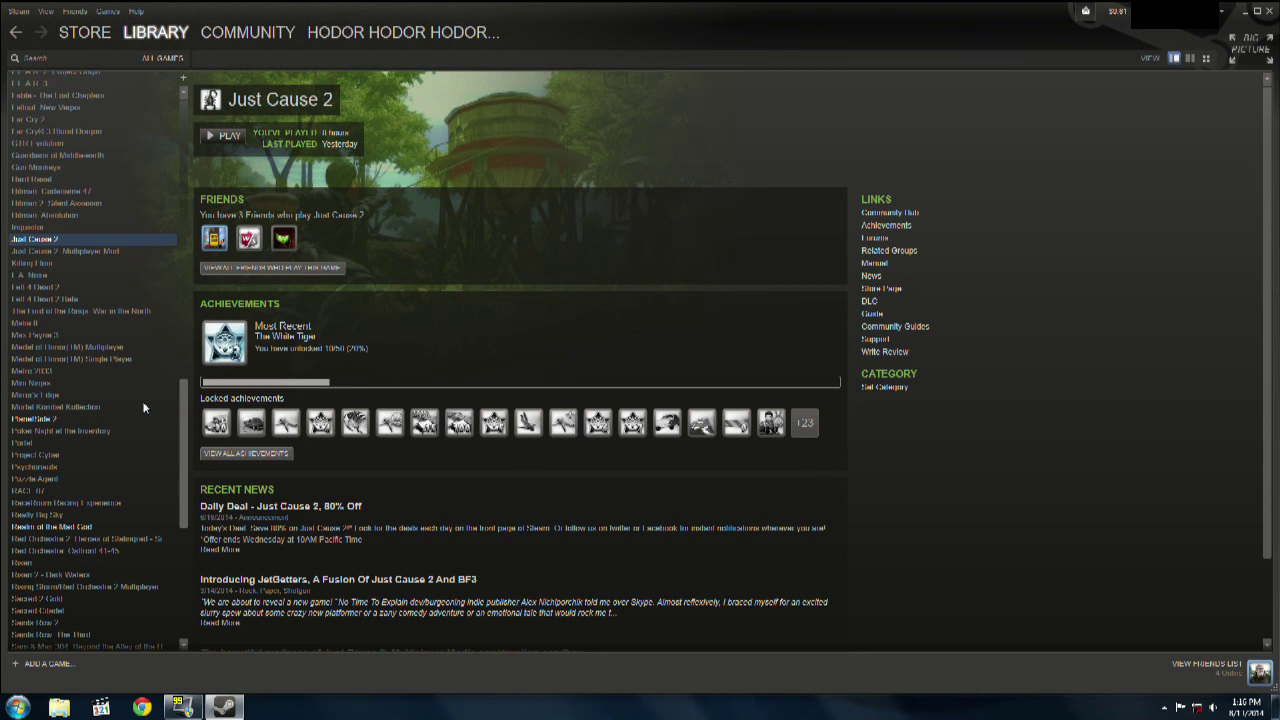
pyautogui.click(46, 190)
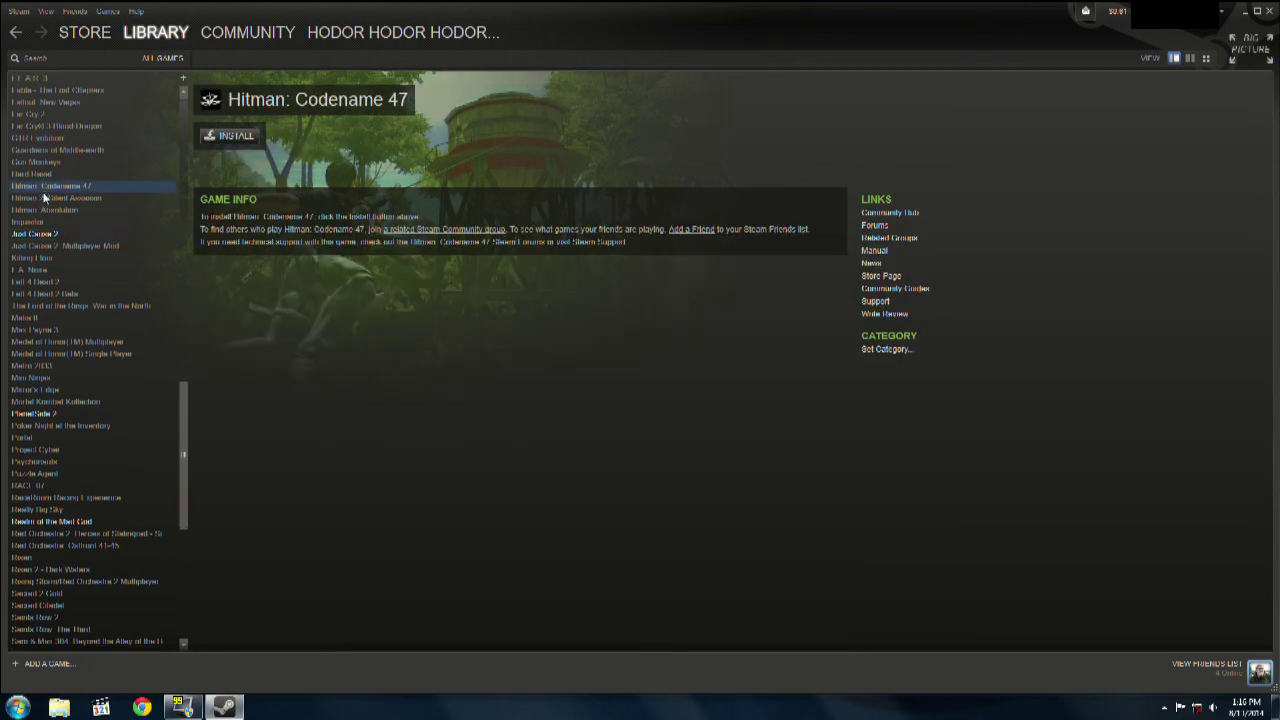